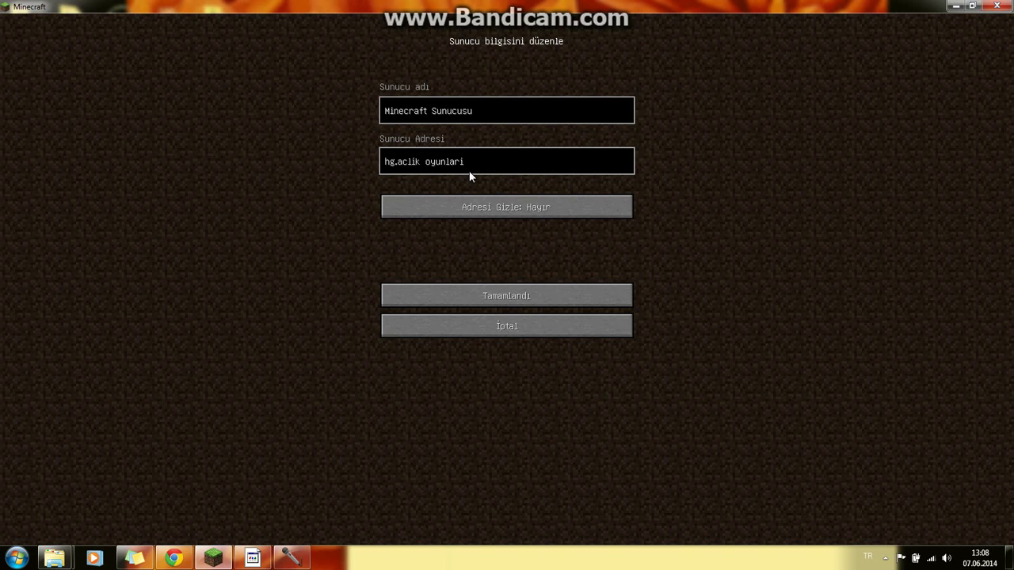
Correct the server address to hg.aclikoyunlari.com and save the server entry.
{"action": "key", "text": "BackSpace"}
{"action": "left_click", "coordinate": [487, 295]}
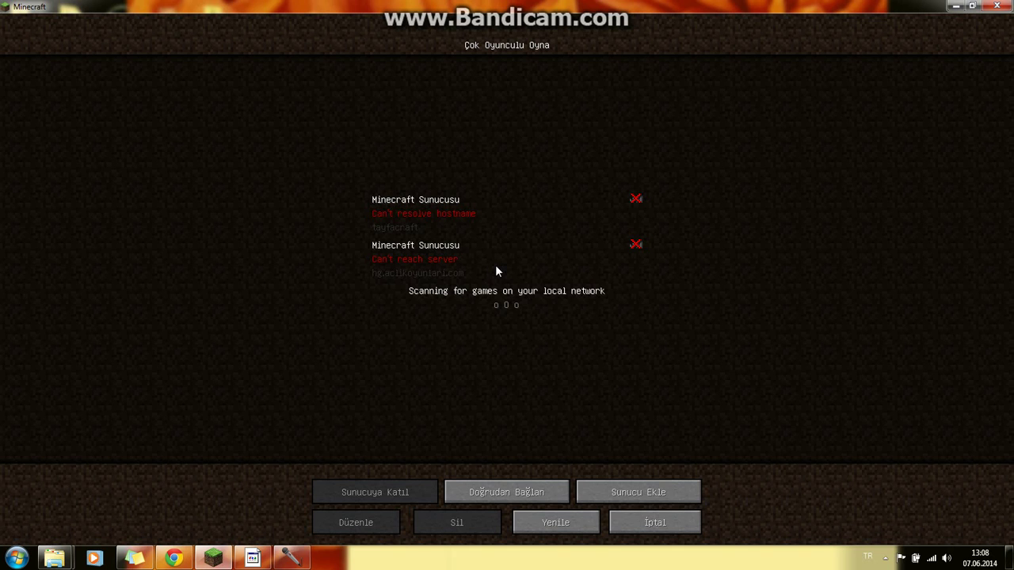
Change the hg.aclikoyunlari.com server's address to hg.açlikoyunlari.com, save it and return to the main menu.
{"action": "left_click", "coordinate": [495, 267]}
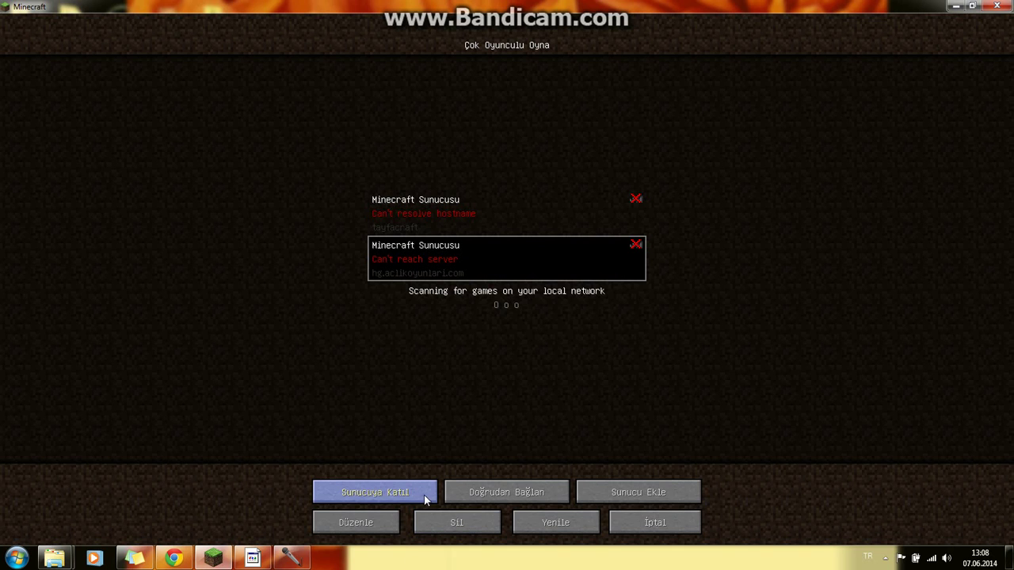
{"action": "left_click", "coordinate": [350, 524]}
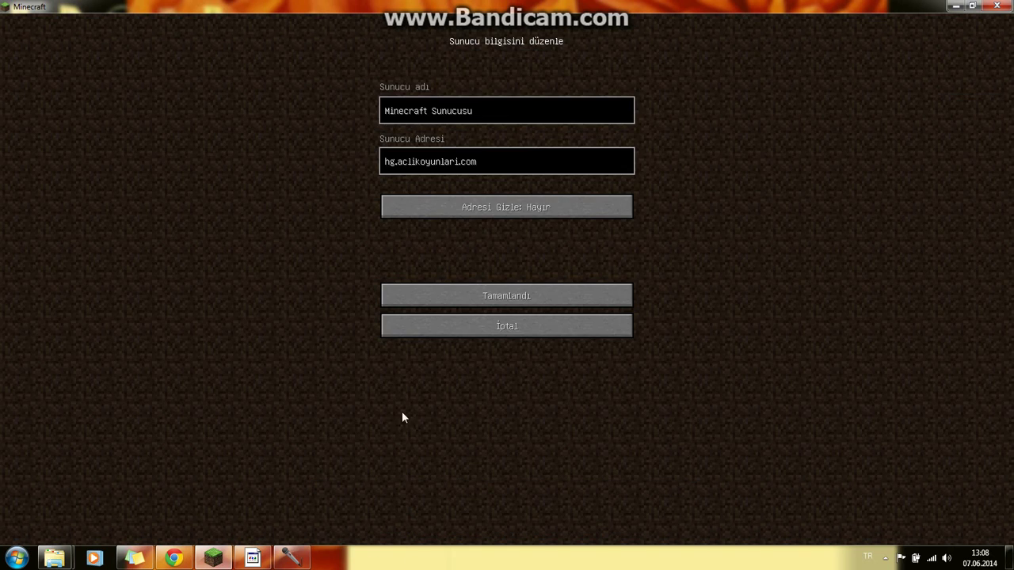
{"action": "left_click", "coordinate": [409, 166]}
{"action": "key", "text": "BackSpace"}
{"action": "type", "text": "ç"}
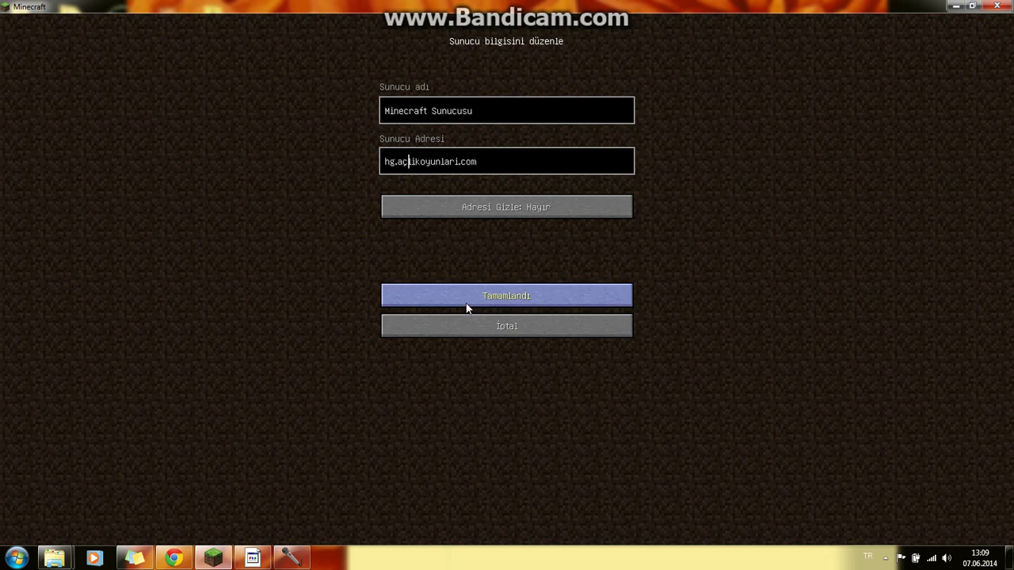
{"action": "left_click", "coordinate": [467, 307]}
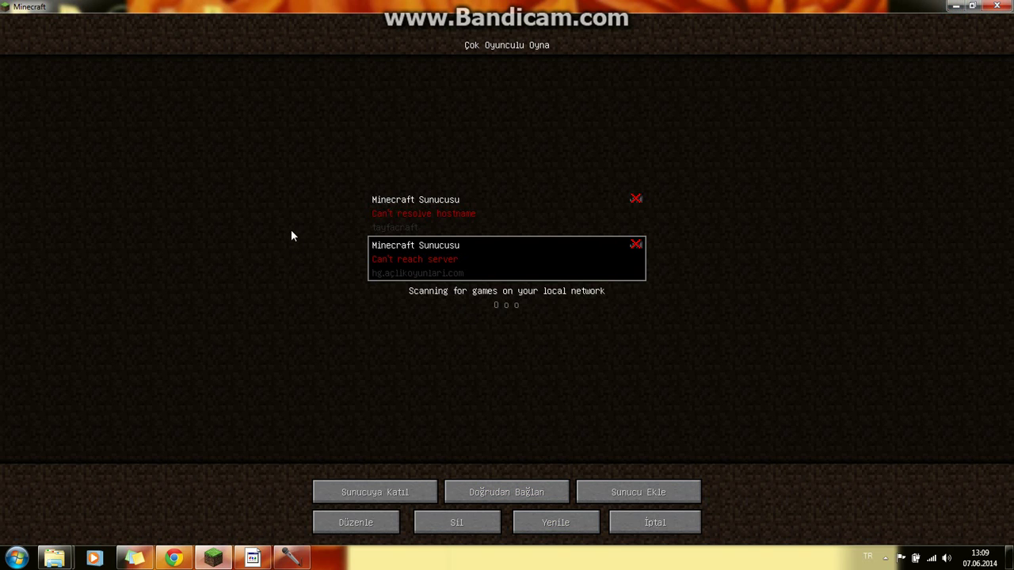
{"action": "left_click", "coordinate": [639, 521]}
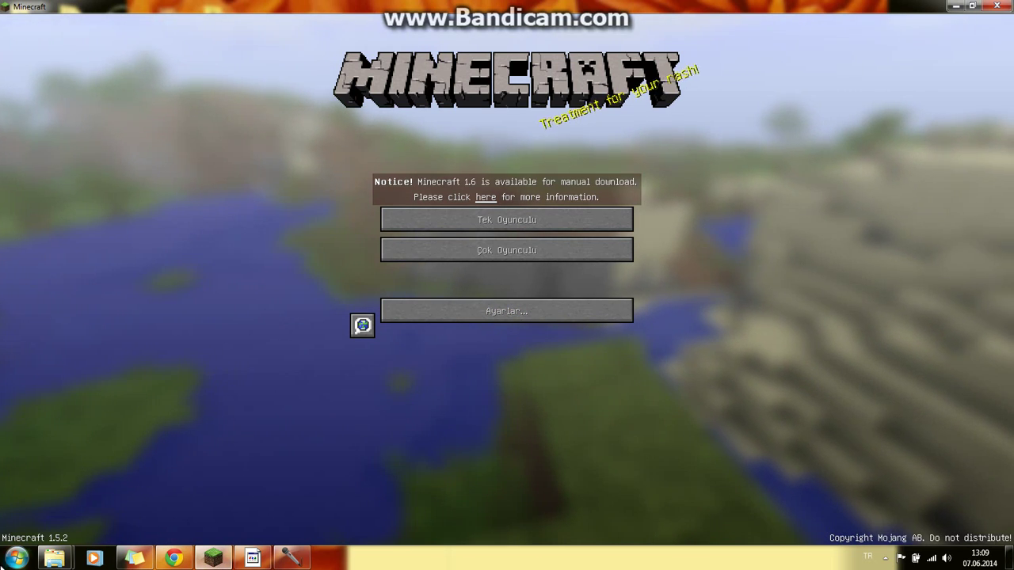
Switch to the DSite folder window in Windows Explorer and open Roaming's .minecraft\bin folder in a maximized window.
{"action": "mouse_move", "coordinate": [54, 559]}
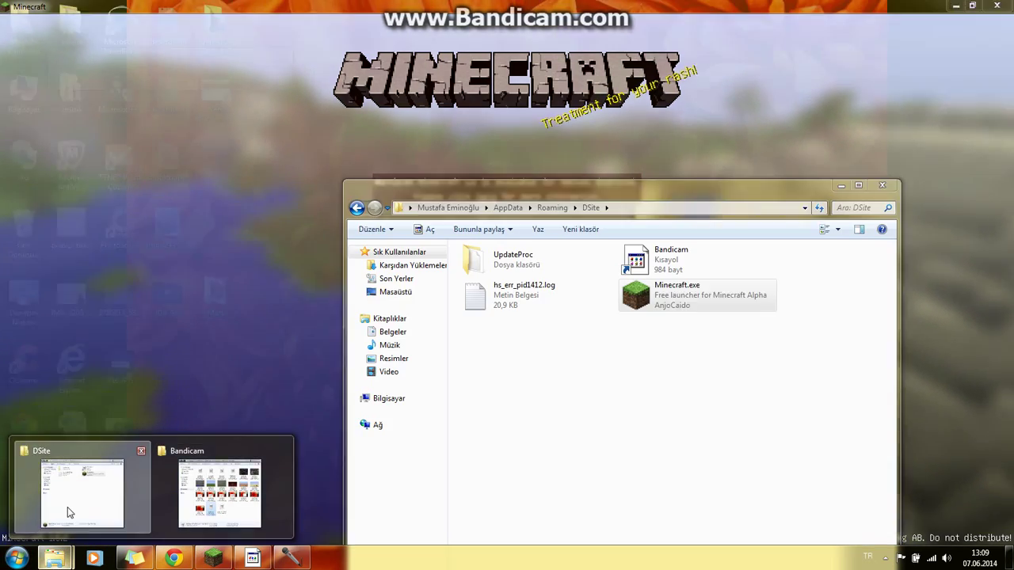
{"action": "left_click", "coordinate": [67, 511]}
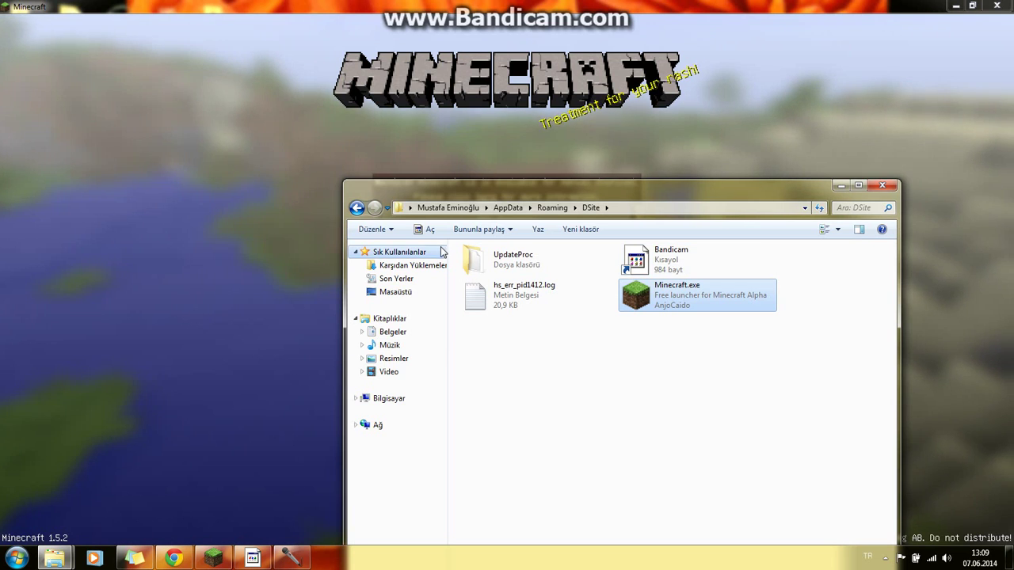
{"action": "left_click", "coordinate": [552, 208]}
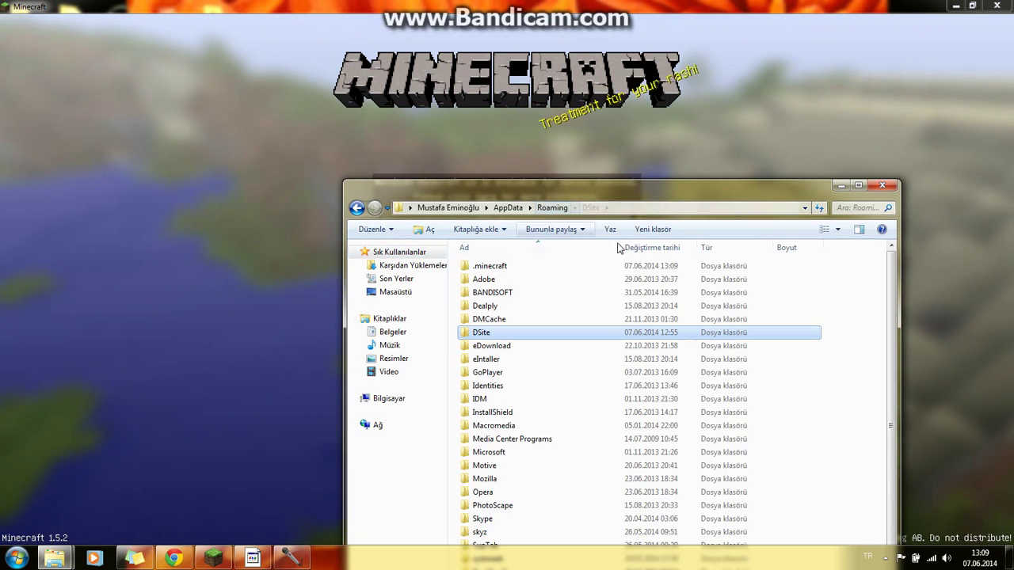
{"action": "double_click", "coordinate": [558, 266]}
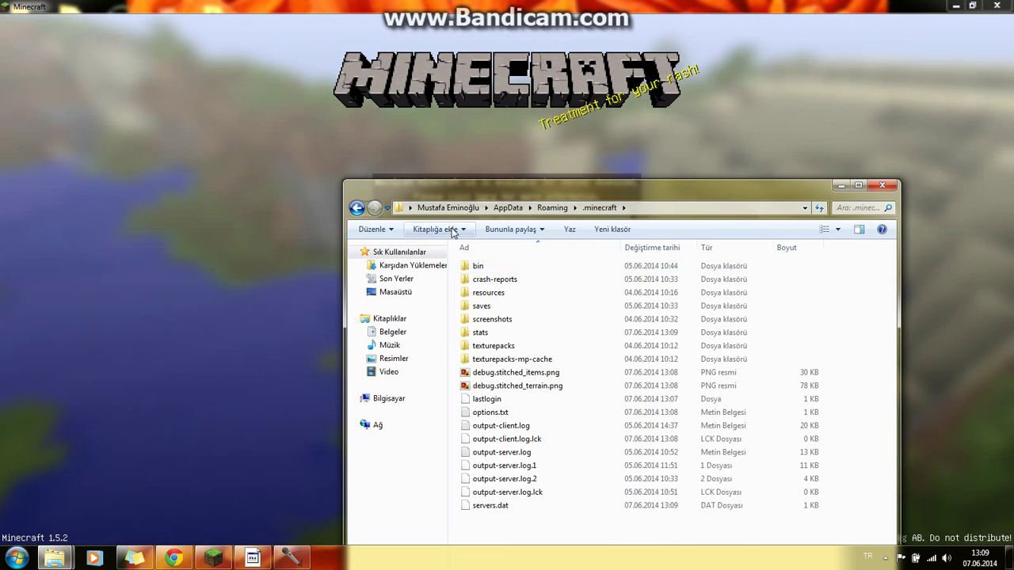
{"action": "left_click", "coordinate": [858, 185]}
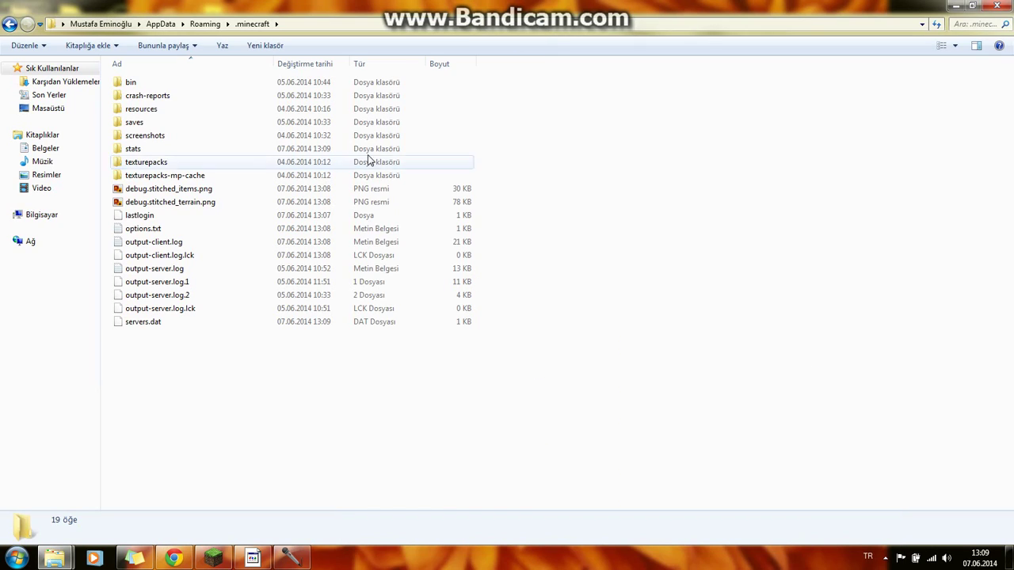
{"action": "double_click", "coordinate": [173, 87]}
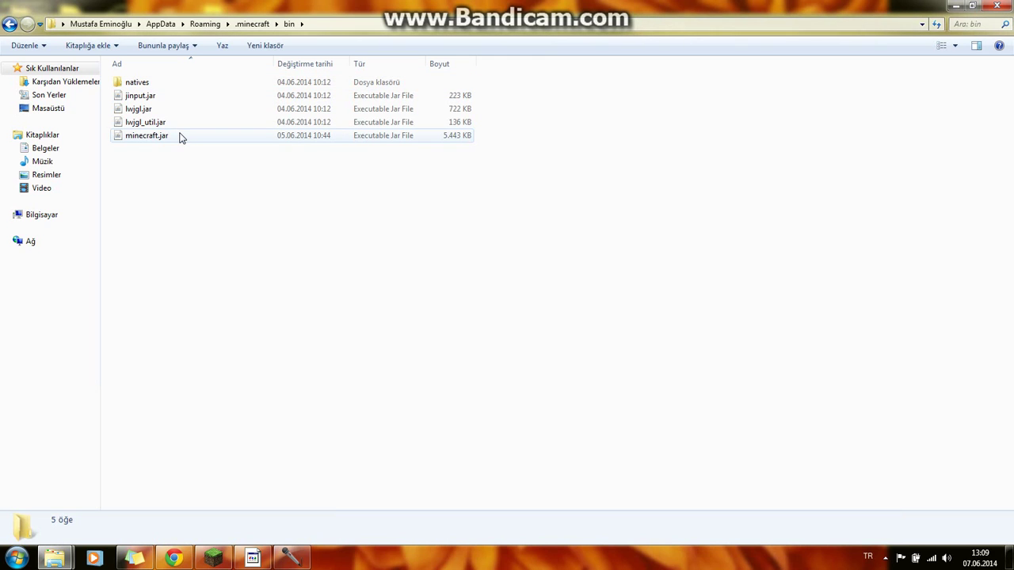
Switch to Chrome and search the web for "atatürk minecraft" in a new tab.
{"action": "left_click", "coordinate": [173, 559]}
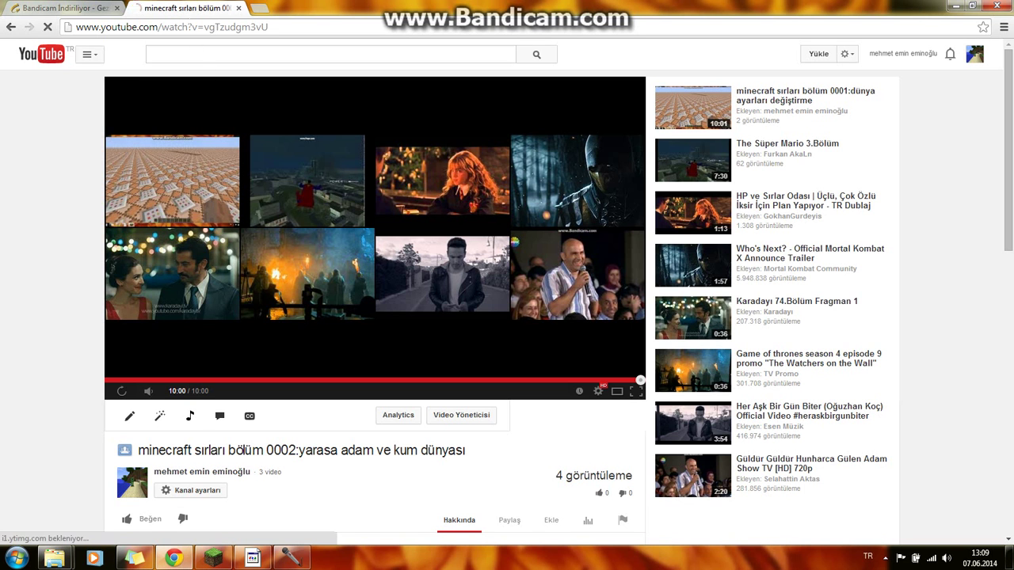
{"action": "left_click", "coordinate": [260, 9]}
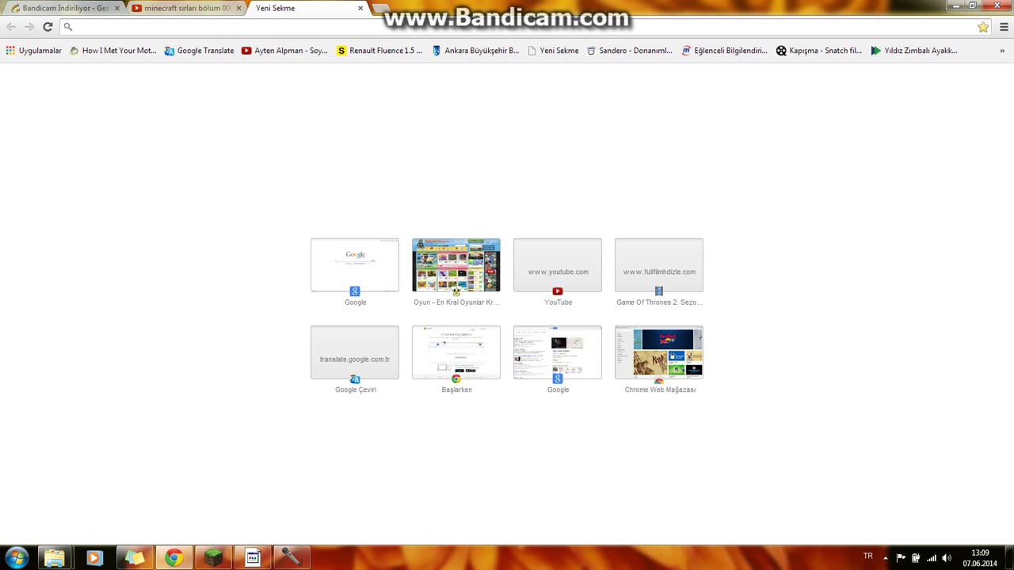
{"action": "type", "text": "ata"}
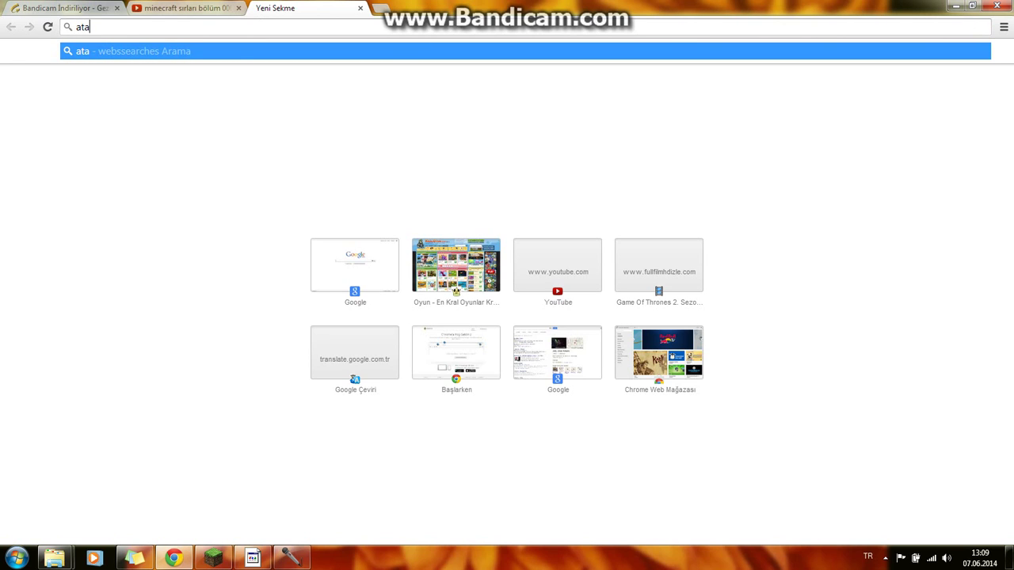
{"action": "type", "text": "tür"}
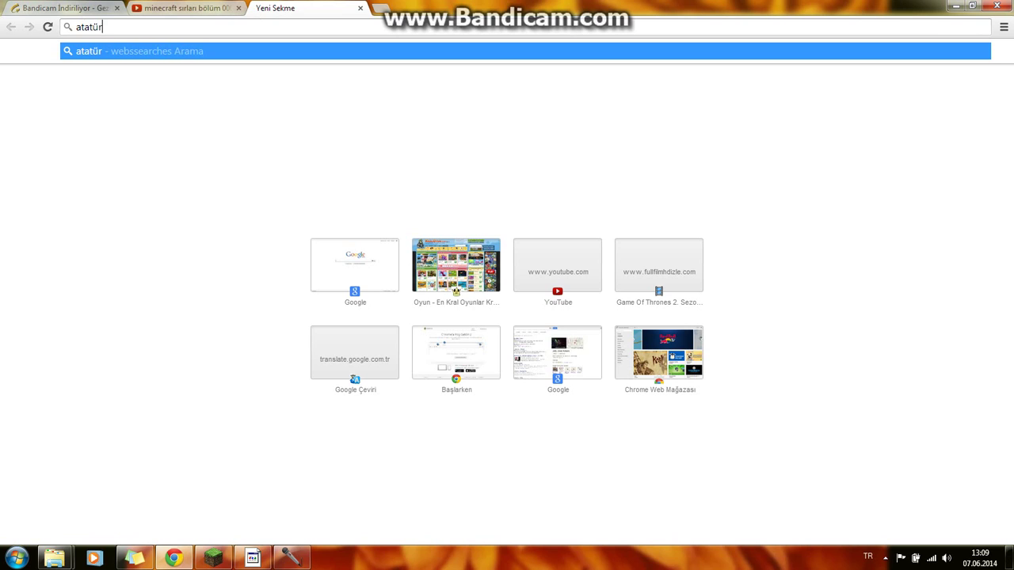
{"action": "type", "text": "k m"}
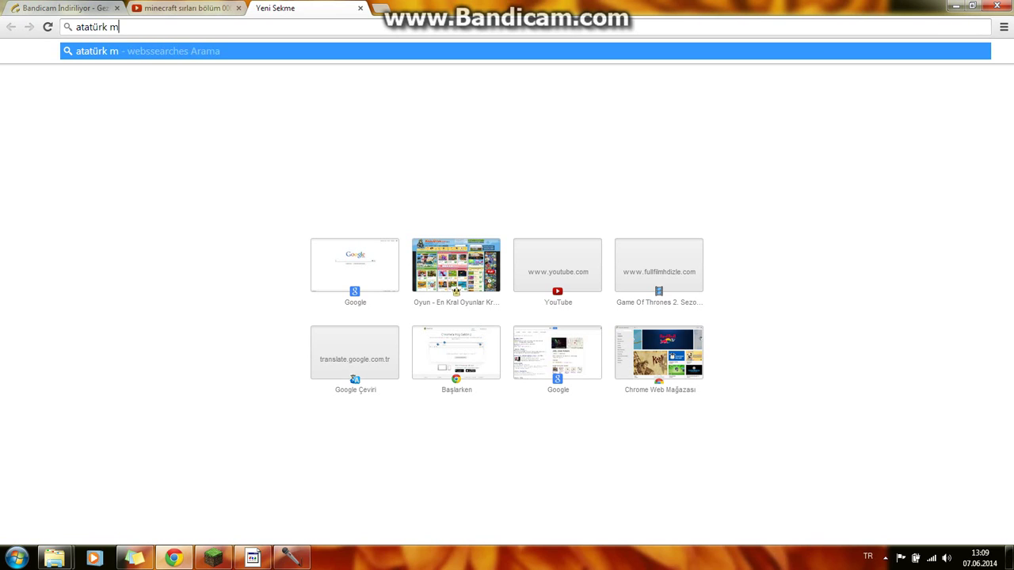
{"action": "type", "text": "inecraft"}
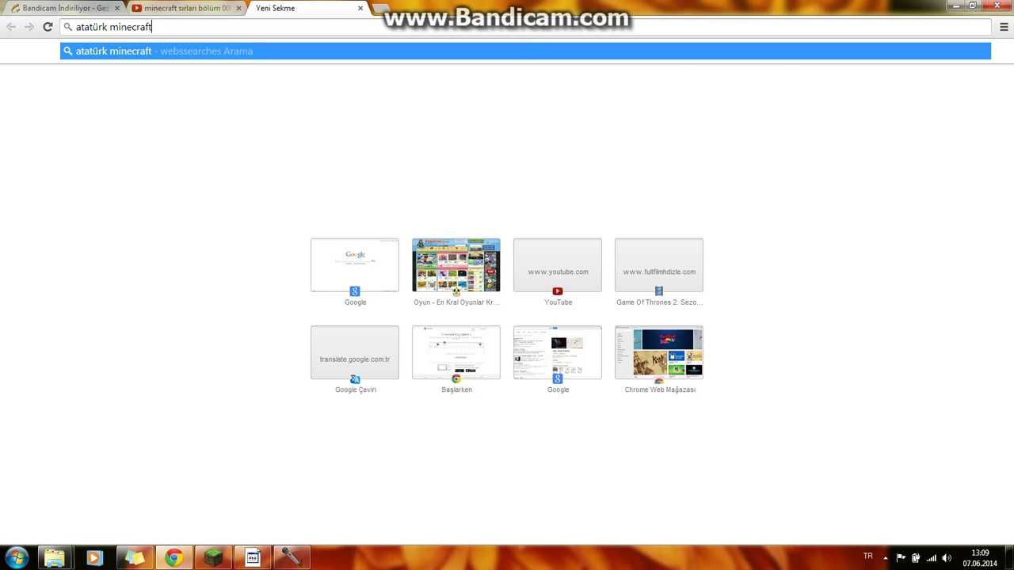
{"action": "key", "text": "Return"}
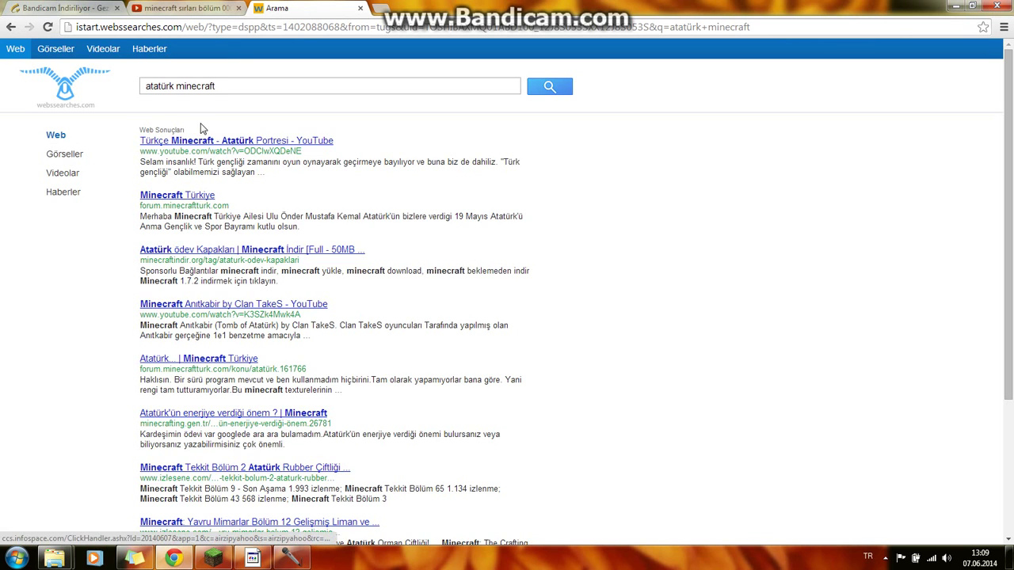
Search images for "minecraft atatürk skin" and "minecraft atatürk skini", and close the search tab.
{"action": "left_click", "coordinate": [68, 158]}
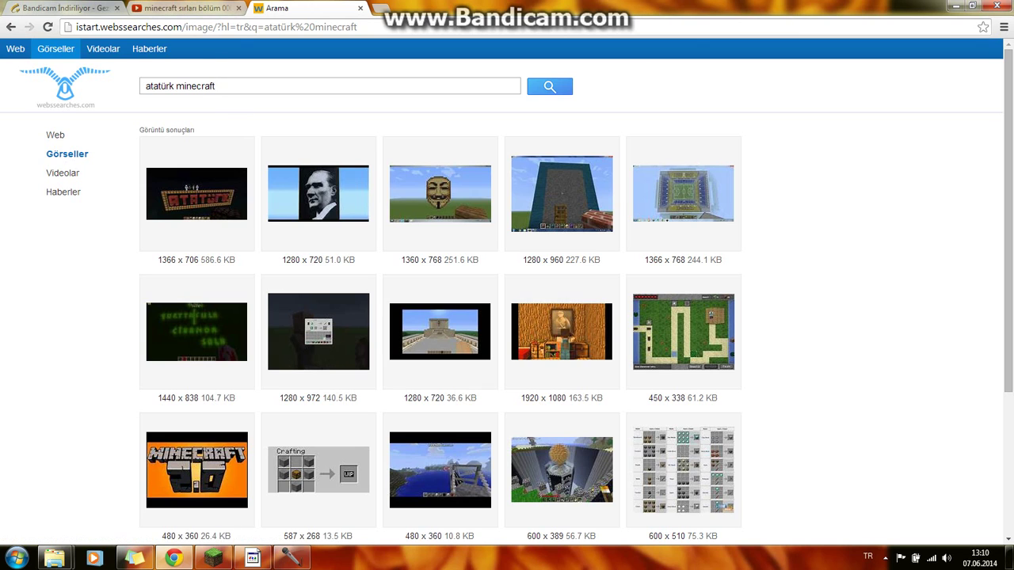
{"action": "type", "text": "sk"}
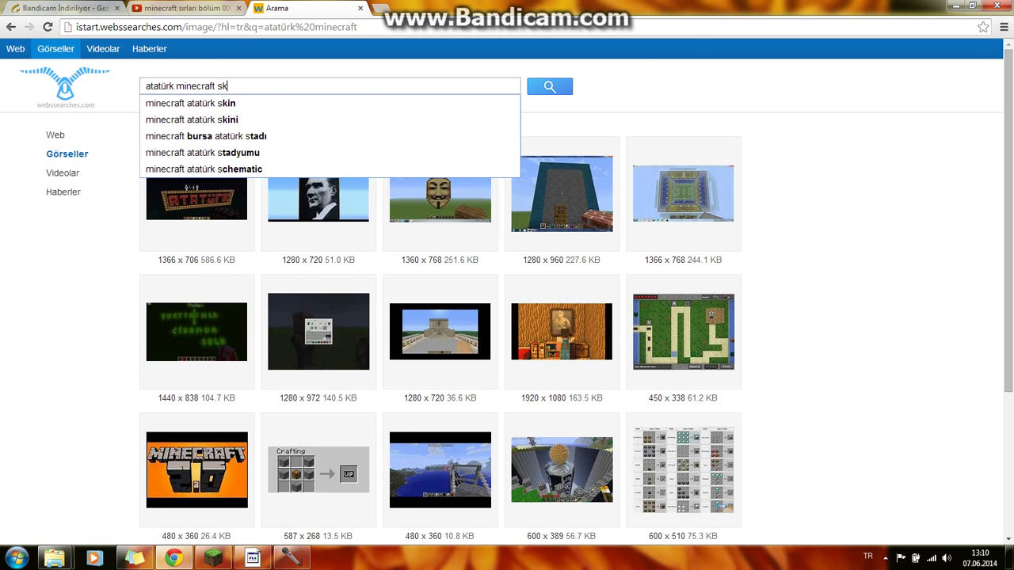
{"action": "type", "text": "in"}
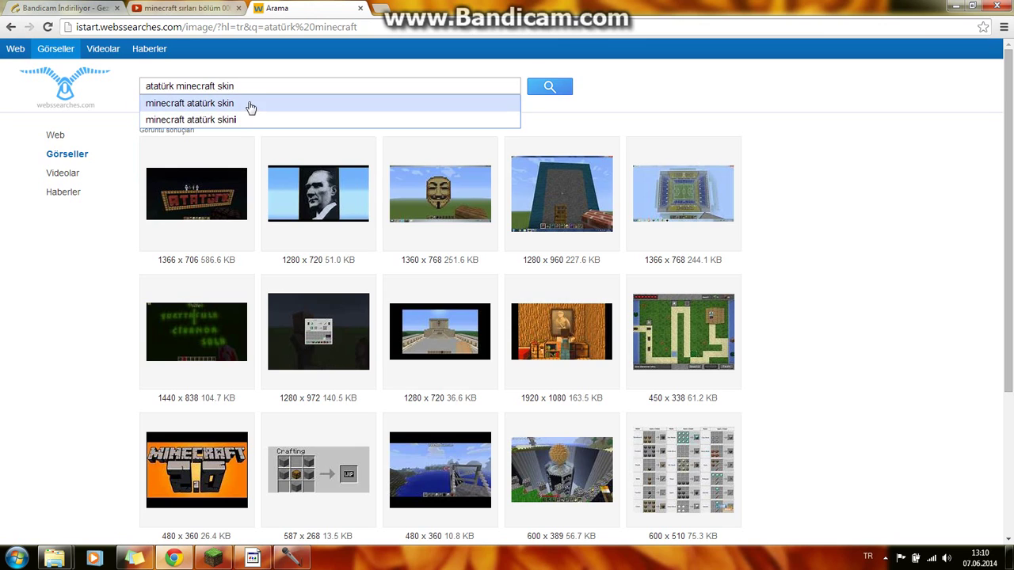
{"action": "left_click", "coordinate": [250, 110]}
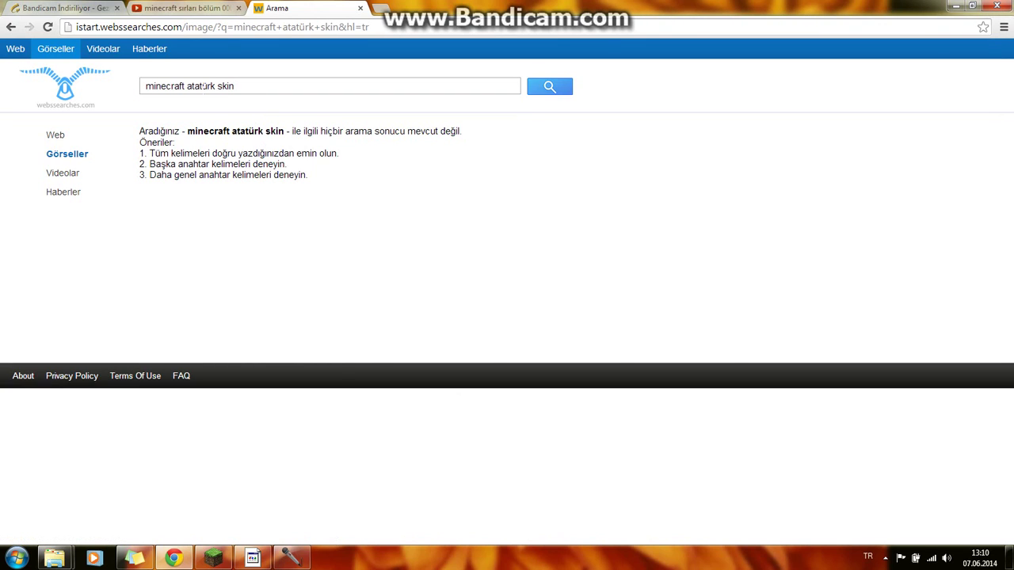
{"action": "left_click", "coordinate": [236, 85]}
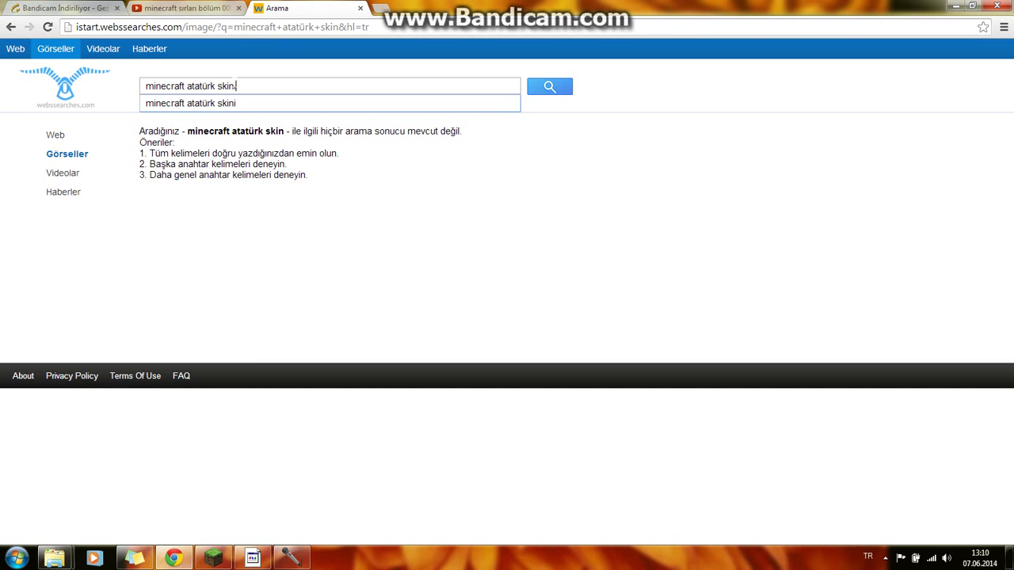
{"action": "left_click", "coordinate": [243, 105]}
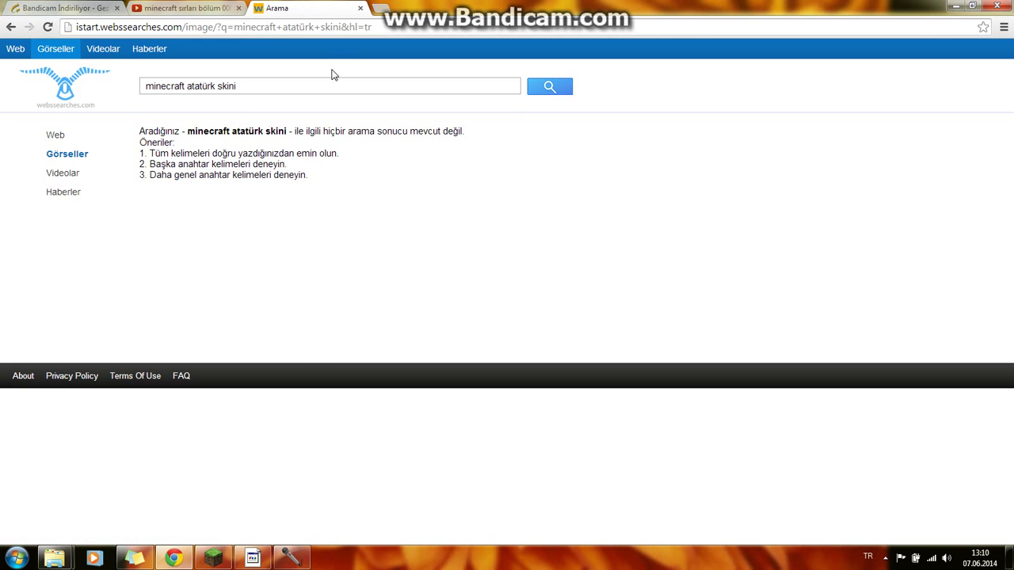
{"action": "left_click", "coordinate": [360, 8]}
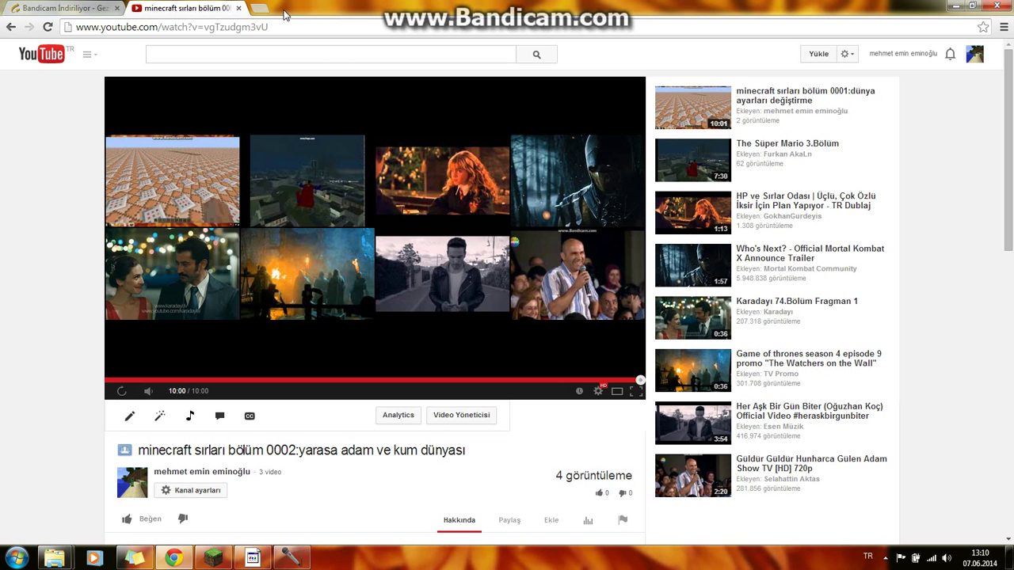
Open google.com.tr in a new tab and search for "atatürk" by voice, allowing microphone access.
{"action": "left_click", "coordinate": [262, 9]}
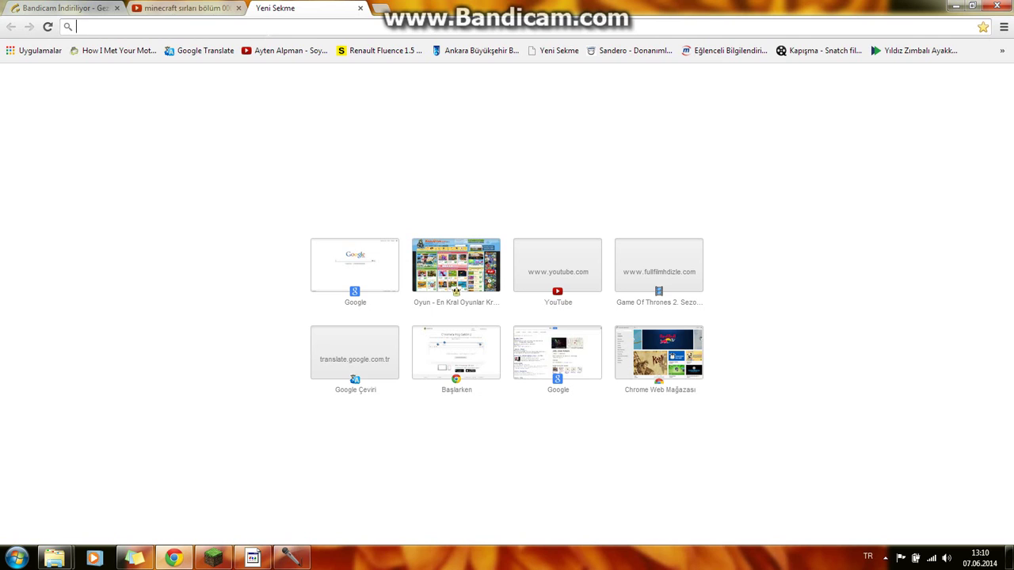
{"action": "type", "text": "google.com.tr"}
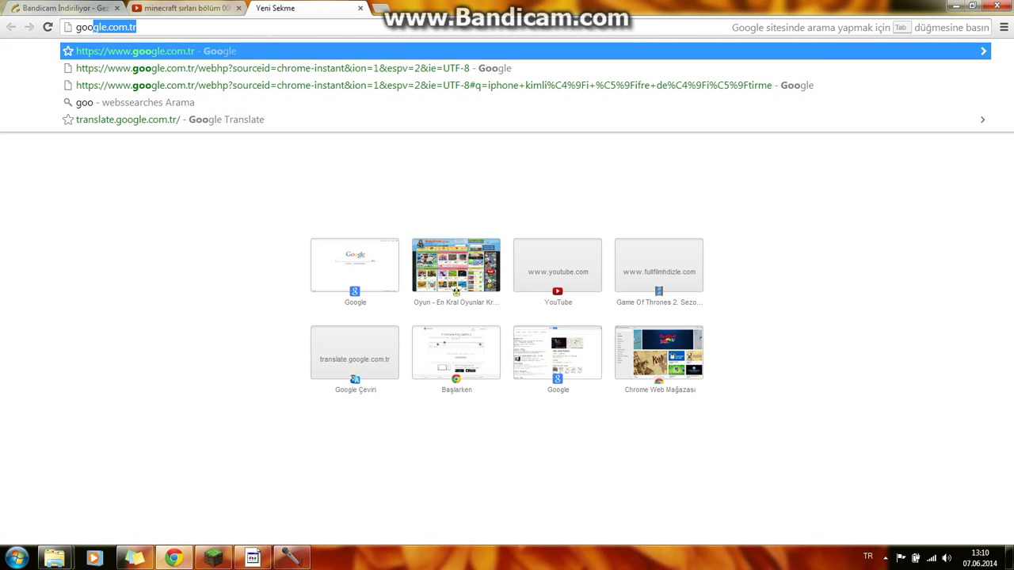
{"action": "key", "text": "Return"}
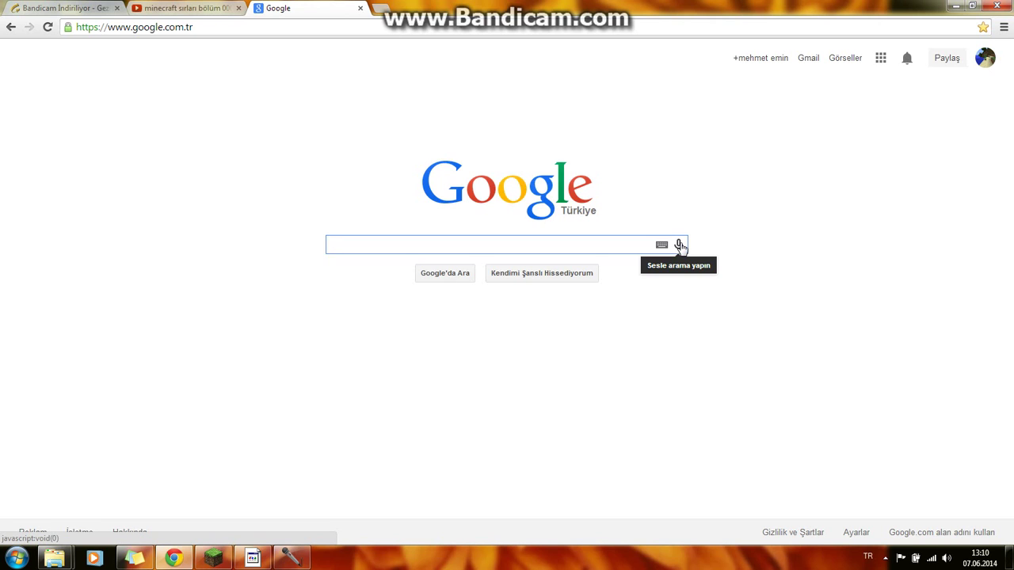
{"action": "left_click", "coordinate": [679, 246]}
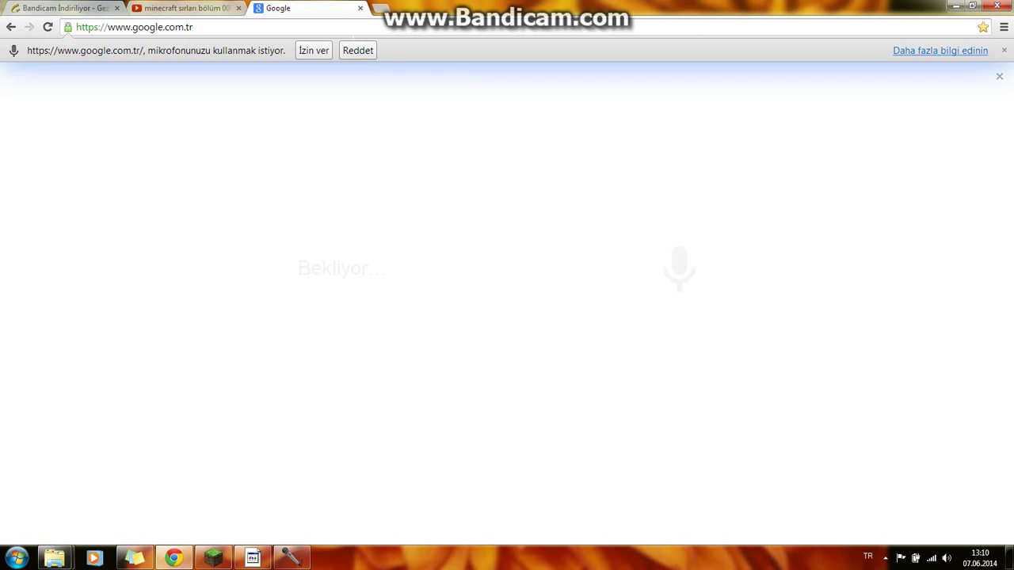
{"action": "left_click", "coordinate": [314, 51]}
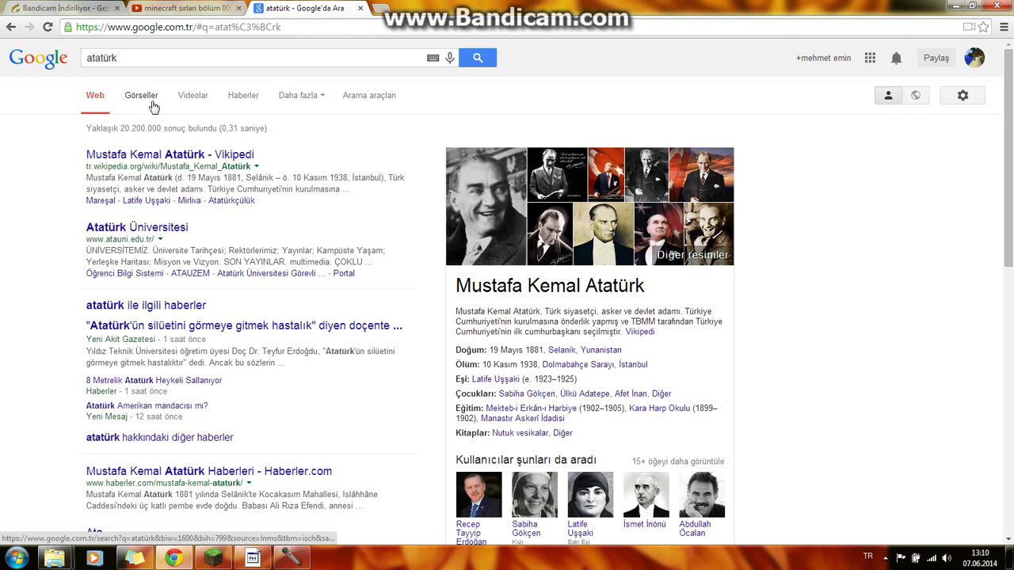
Search Google for "minecraft atatürk skini" and browse the image results for a suitable skin.
{"action": "left_click", "coordinate": [139, 57]}
{"action": "type", "text": "skin"}
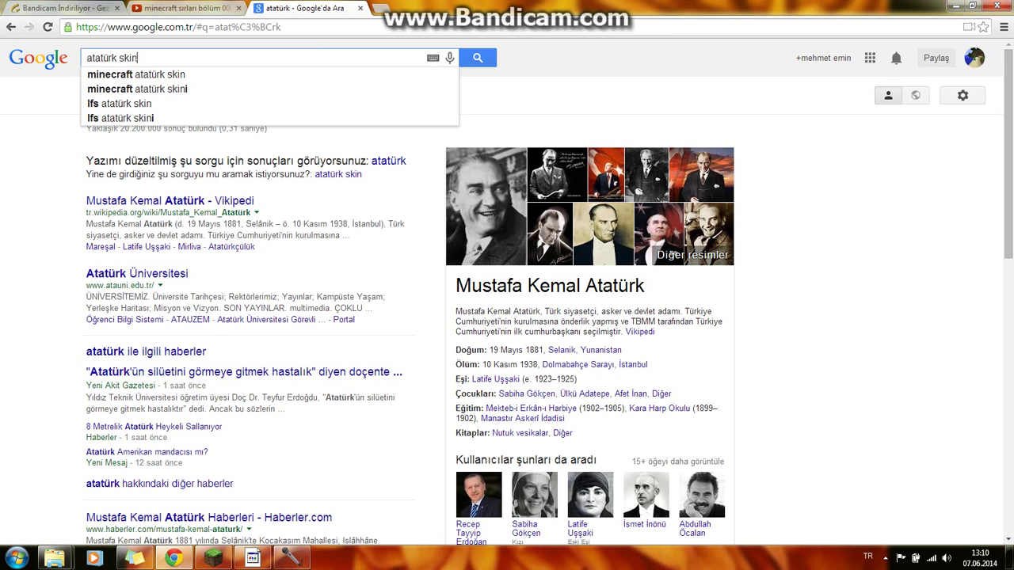
{"action": "left_click", "coordinate": [171, 96]}
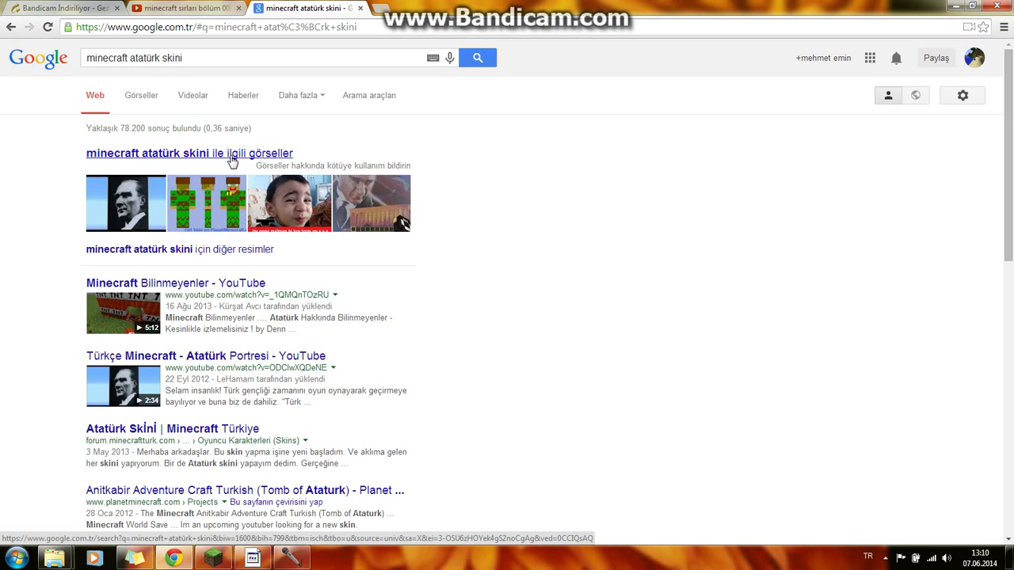
{"action": "left_click", "coordinate": [231, 159]}
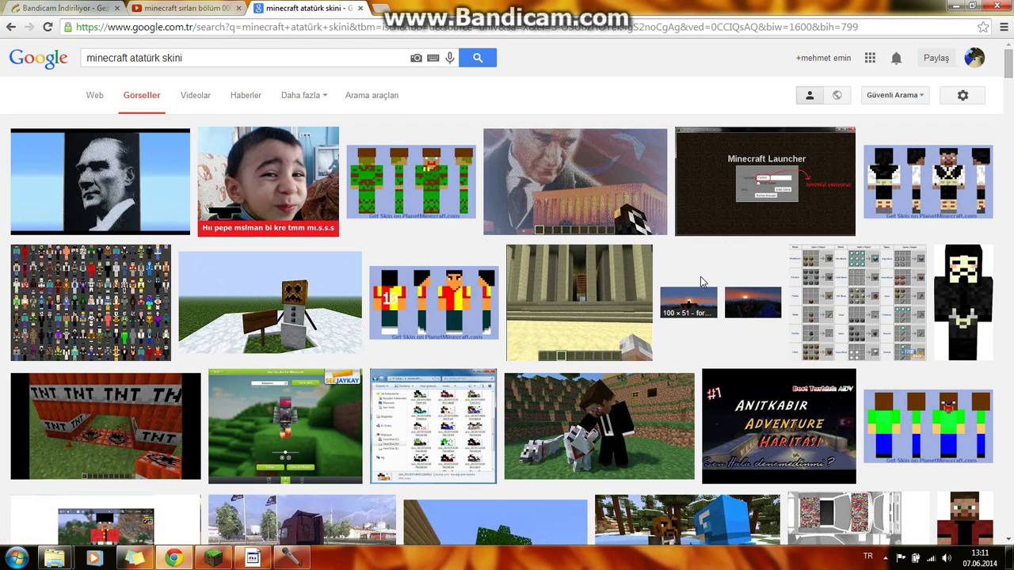
{"action": "scroll", "coordinate": [700, 277], "scroll_direction": "down", "scroll_amount": 6}
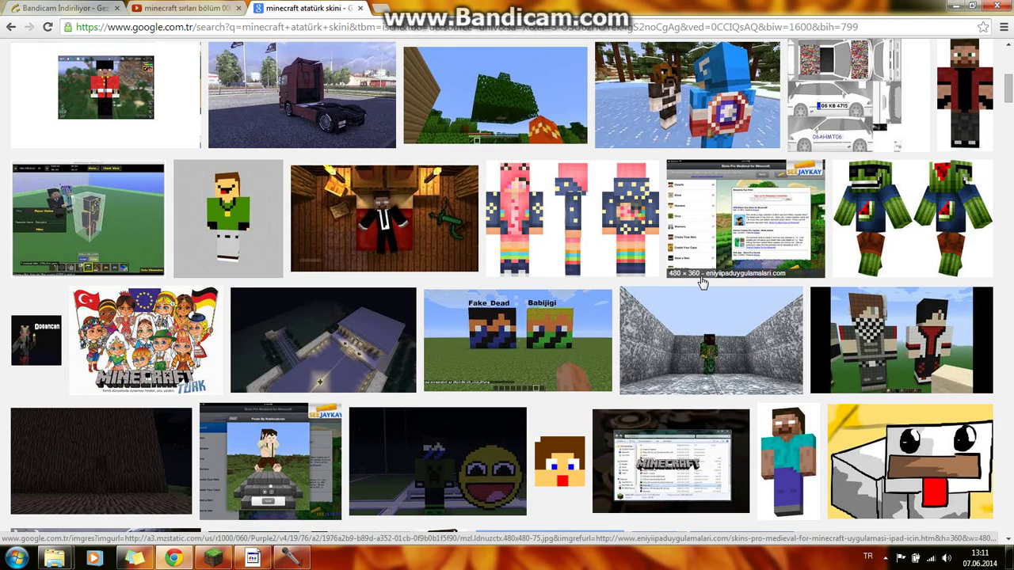
Minimize the browser and view the imgres.jpg skin image from the desktop in the photo viewer.
{"action": "scroll", "coordinate": [700, 281], "scroll_direction": "down", "scroll_amount": 2}
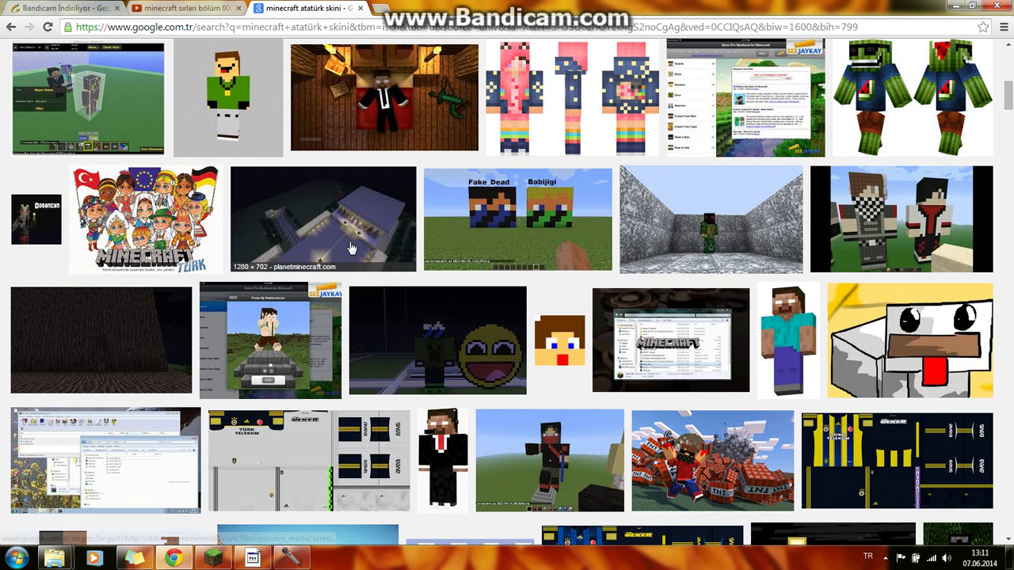
{"action": "left_click", "coordinate": [252, 558]}
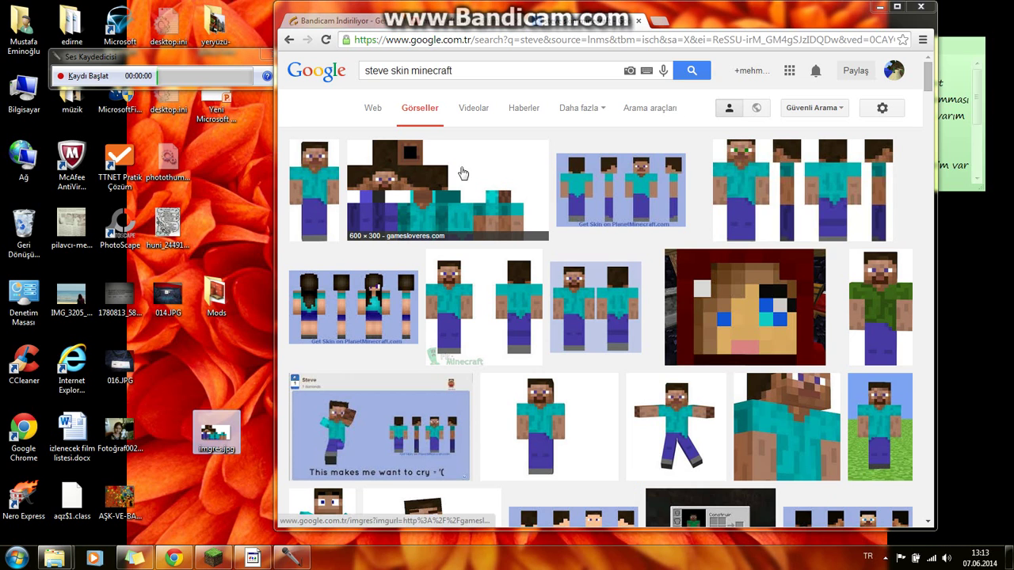
{"action": "left_click", "coordinate": [877, 8]}
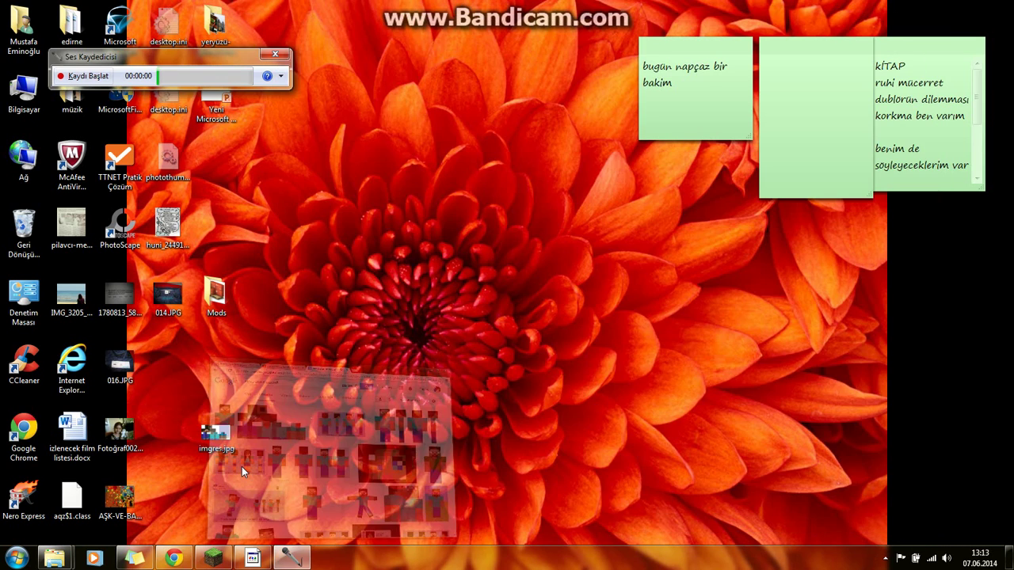
{"action": "double_click", "coordinate": [215, 437]}
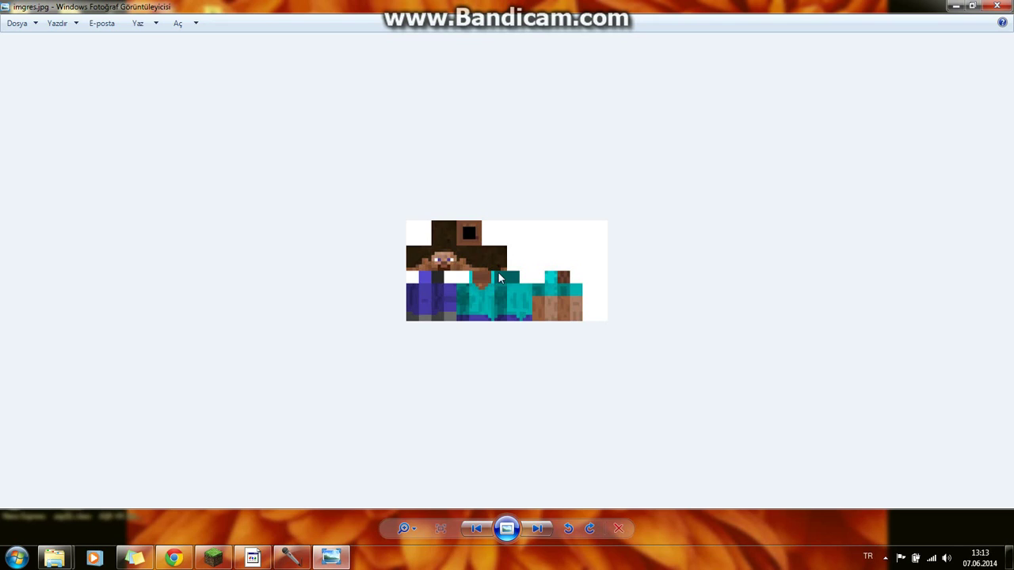
{"action": "mouse_move", "coordinate": [403, 531]}
{"action": "left_mouse_down"}
{"action": "mouse_move", "coordinate": [403, 492]}
{"action": "mouse_move", "coordinate": [403, 531]}
{"action": "left_mouse_up"}
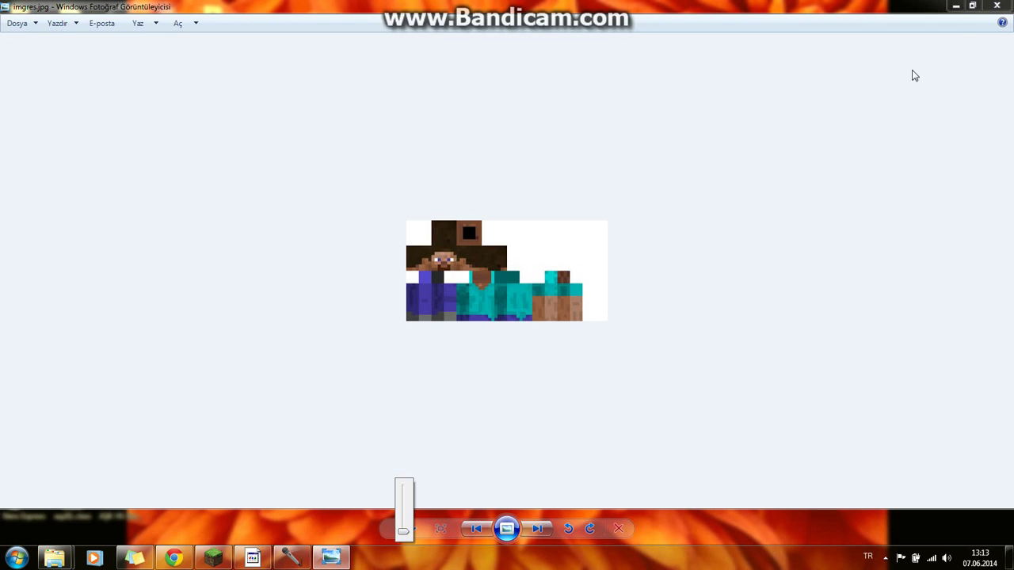
{"action": "left_click", "coordinate": [954, 7]}
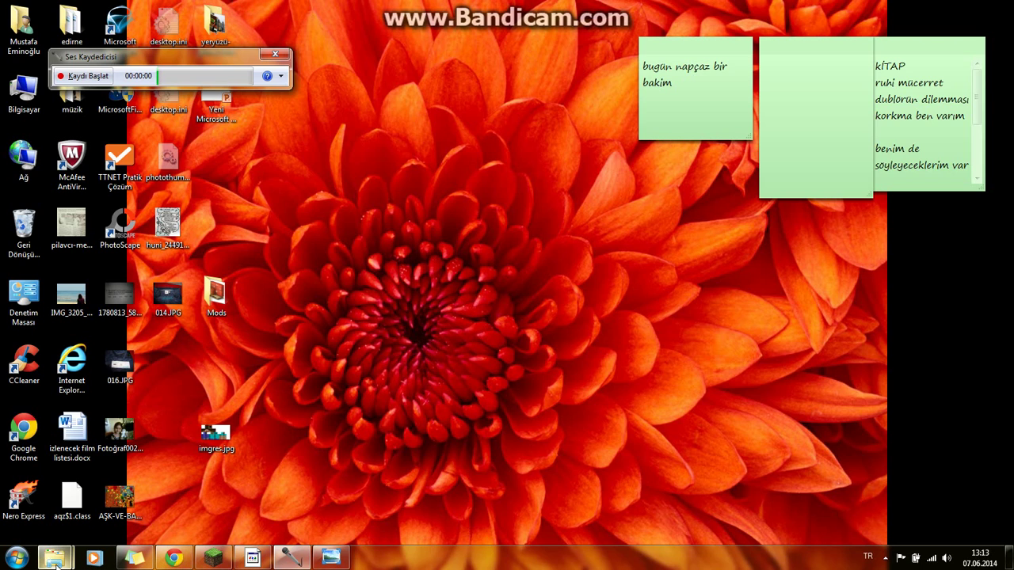
Open minecraft.jar from the .minecraft bin folder with WinRAR and go into its mob folder.
{"action": "mouse_move", "coordinate": [56, 562]}
{"action": "left_click", "coordinate": [120, 483]}
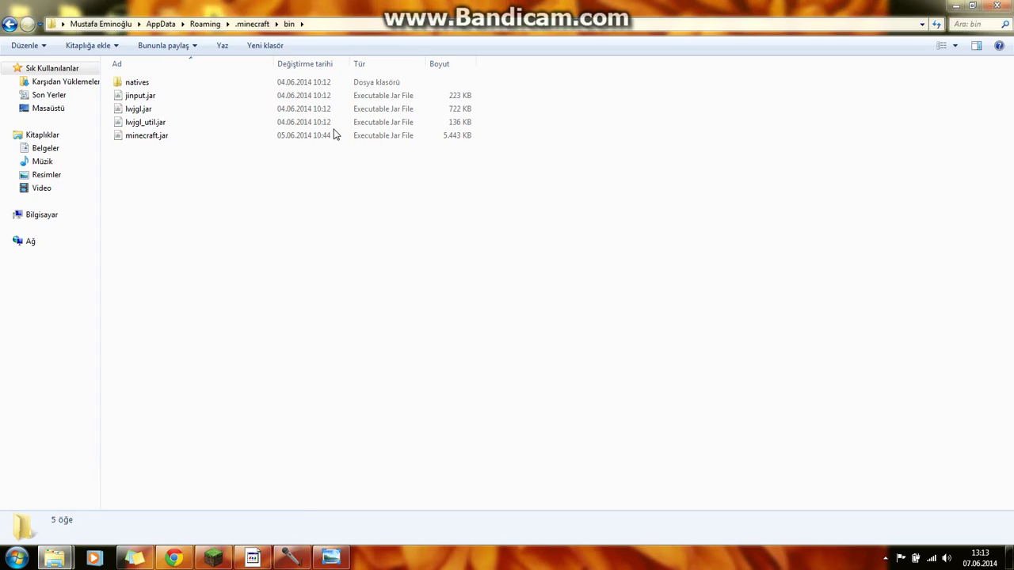
{"action": "right_click", "coordinate": [270, 137]}
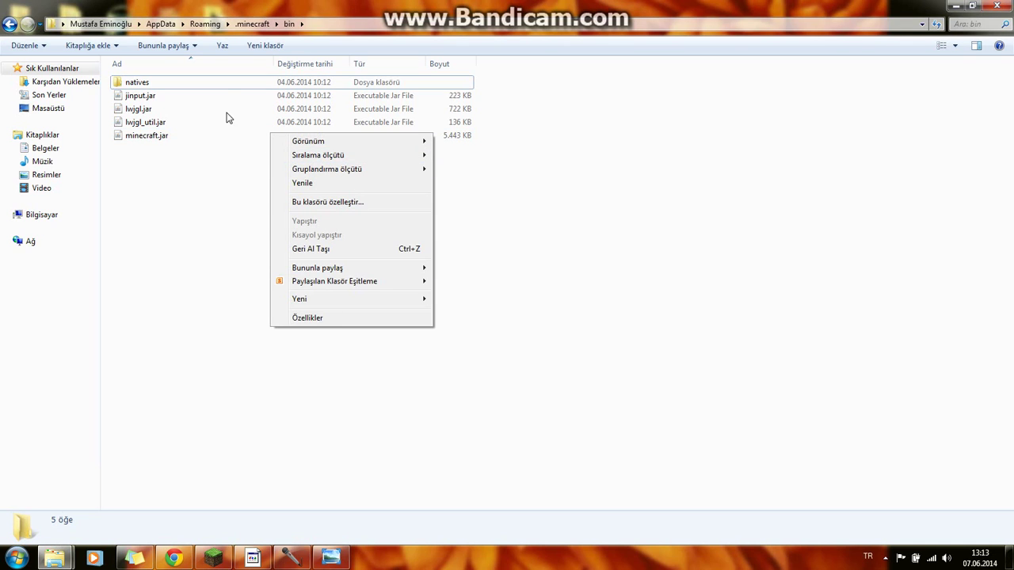
{"action": "right_click", "coordinate": [225, 141]}
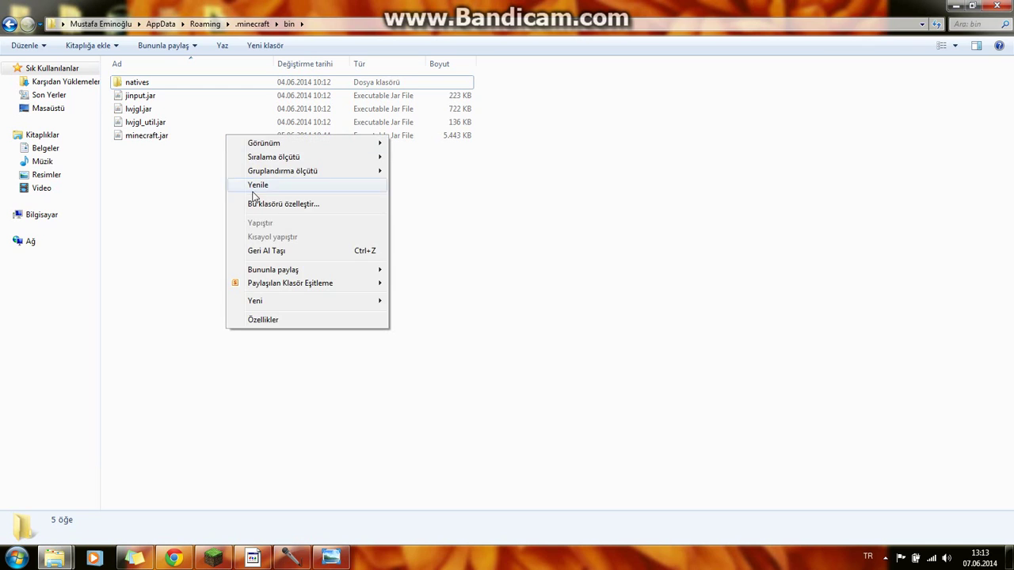
{"action": "right_click", "coordinate": [172, 137]}
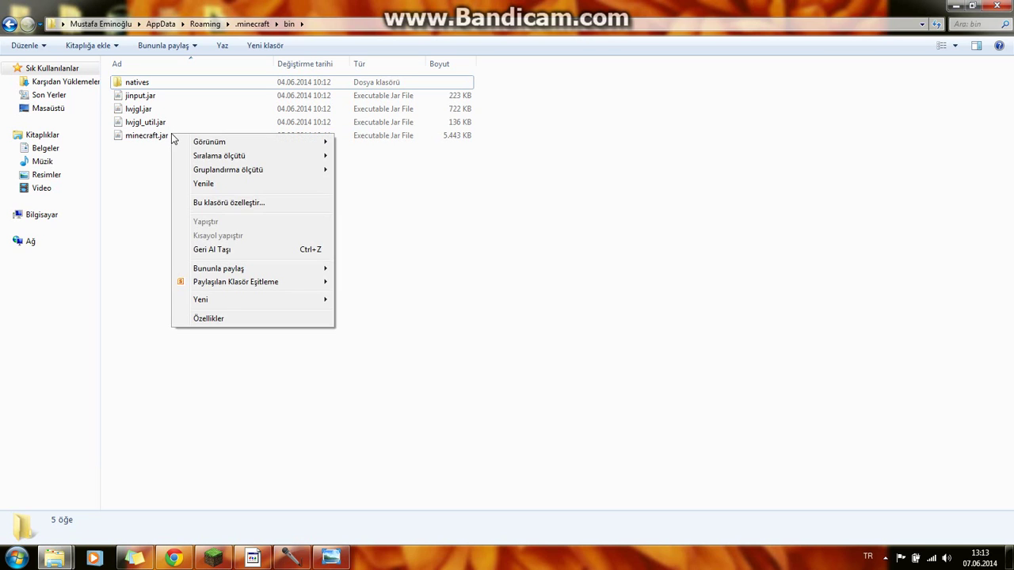
{"action": "right_click", "coordinate": [158, 137]}
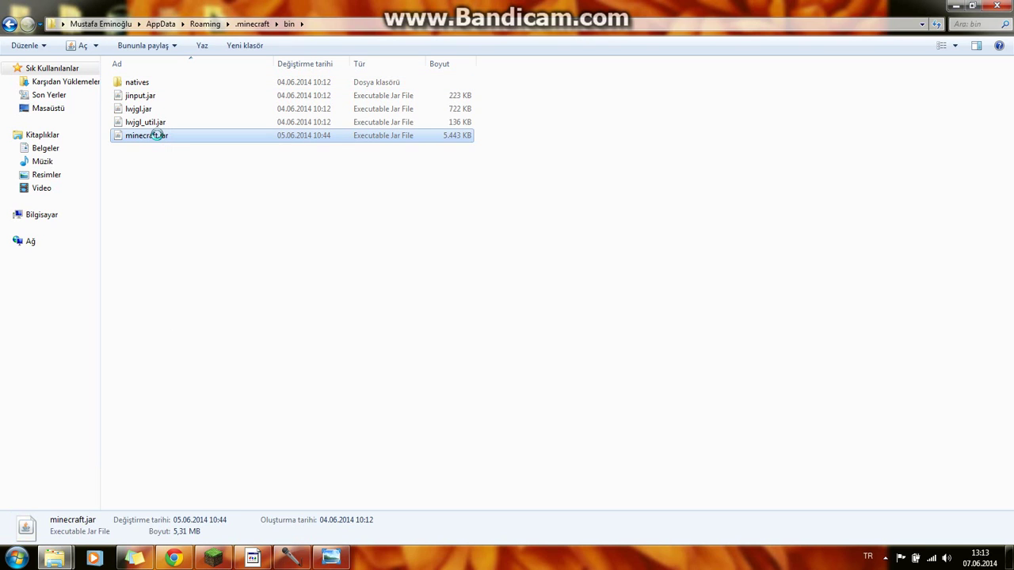
{"action": "mouse_move", "coordinate": [194, 197]}
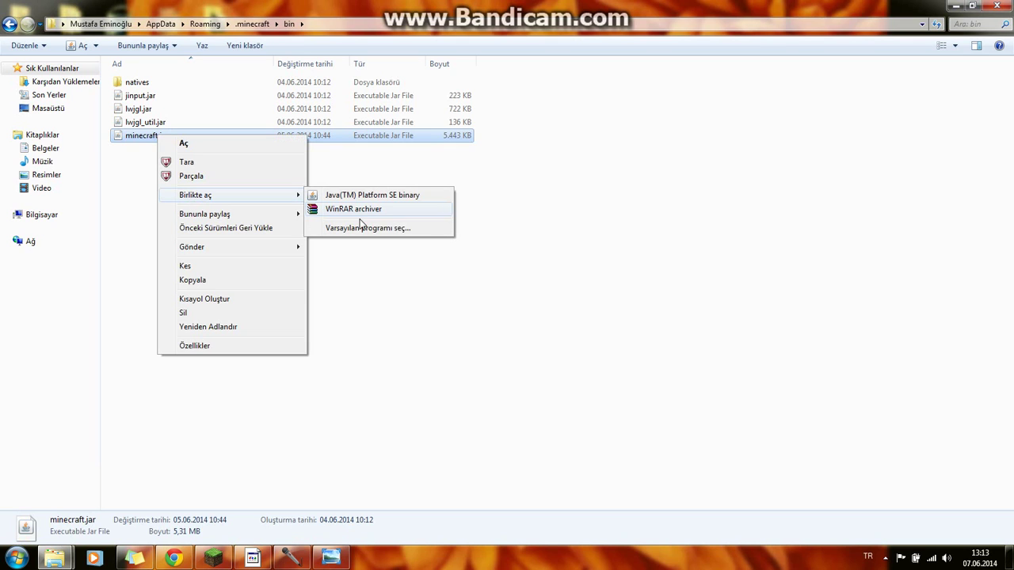
{"action": "left_click", "coordinate": [367, 216]}
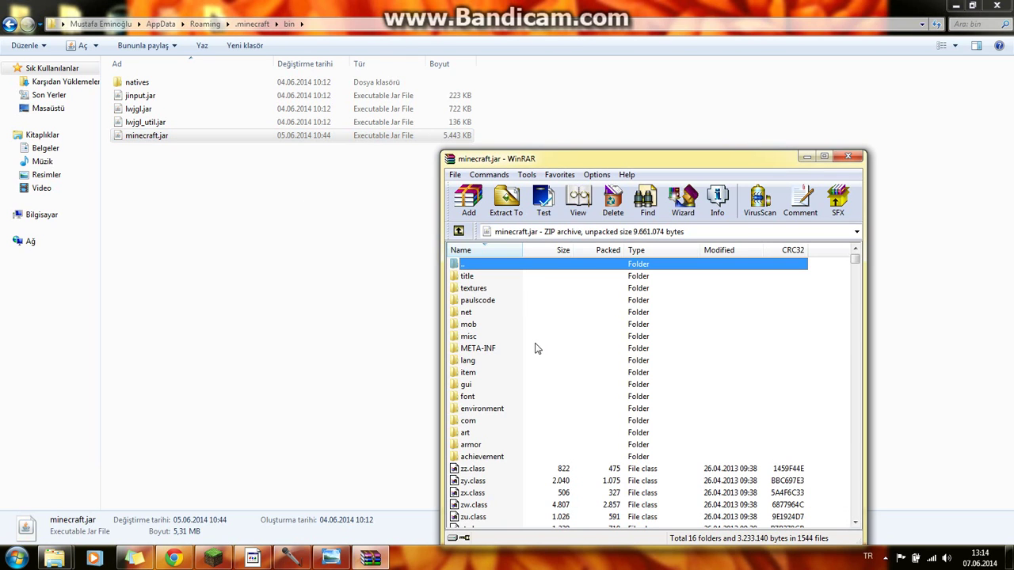
{"action": "double_click", "coordinate": [479, 325]}
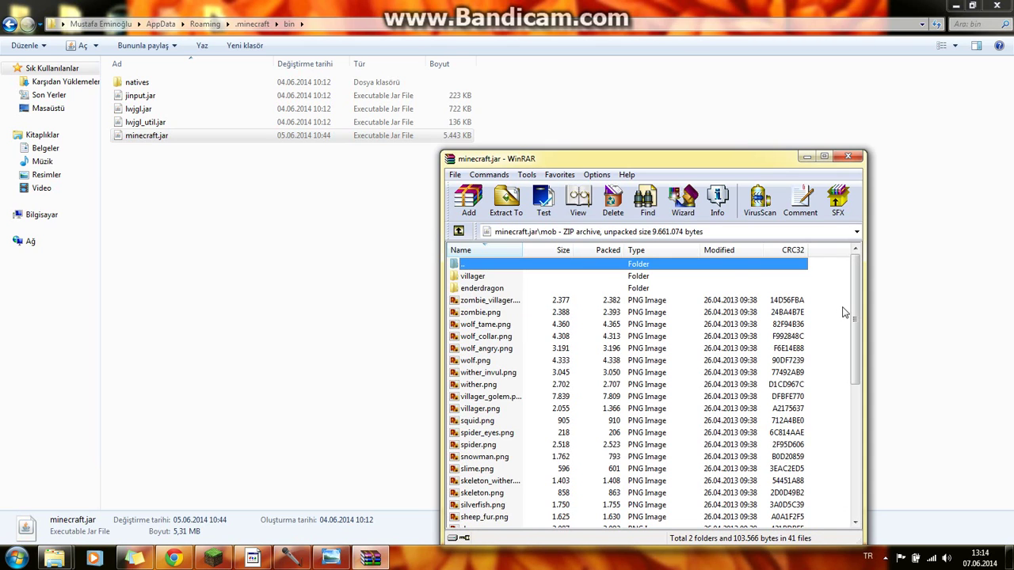
Extract villager.png from the archive's mob folder into the bin folder.
{"action": "mouse_move", "coordinate": [854, 315]}
{"action": "left_mouse_down"}
{"action": "mouse_move", "coordinate": [859, 333]}
{"action": "mouse_move", "coordinate": [863, 315]}
{"action": "left_mouse_up"}
{"action": "left_click", "coordinate": [484, 409]}
{"action": "left_click_drag", "start_coordinate": [488, 416], "coordinate": [210, 221]}
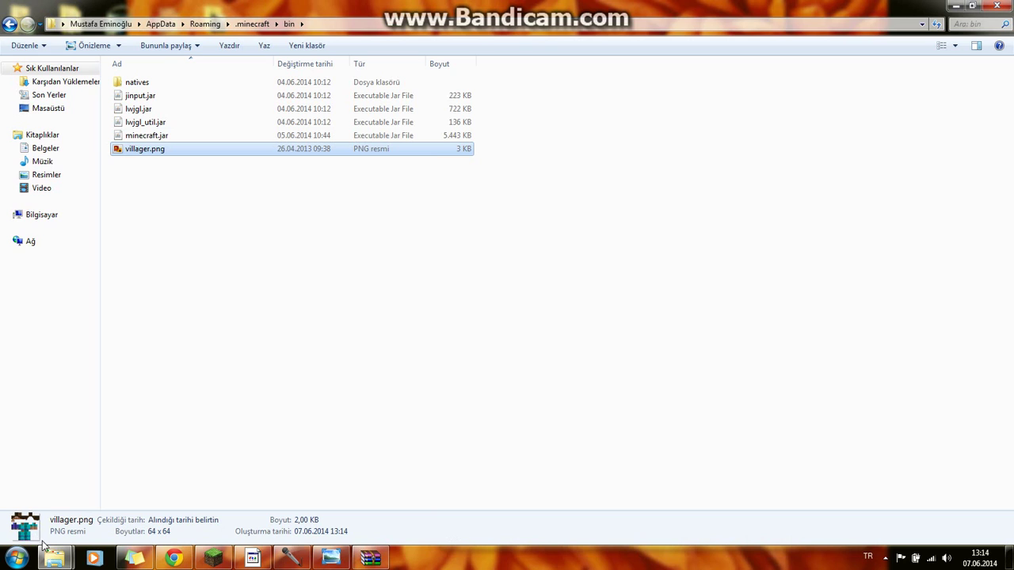
View the extracted villager.png in the photo viewer and minimize the viewer.
{"action": "double_click", "coordinate": [180, 152]}
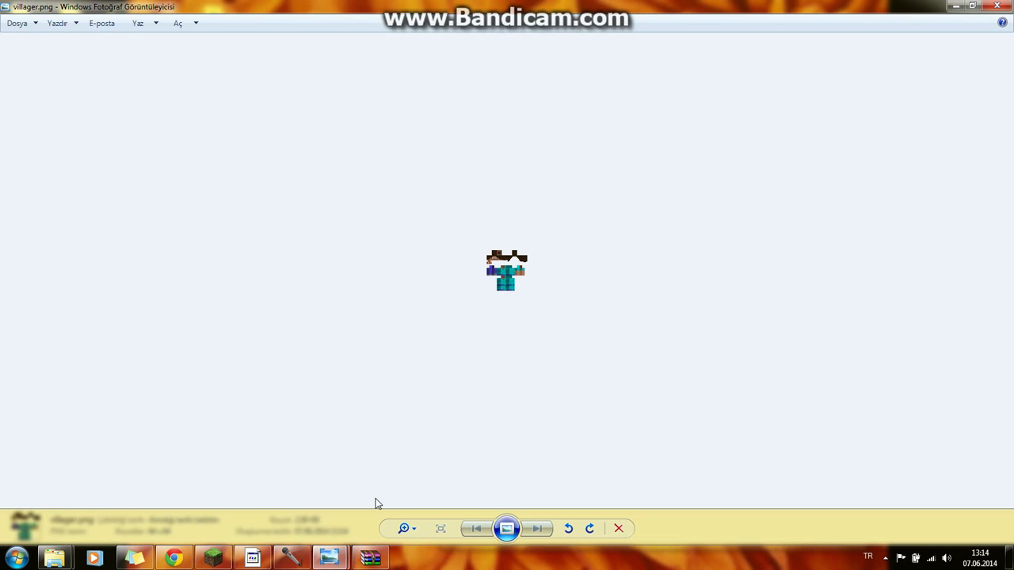
{"action": "left_click", "coordinate": [404, 529]}
{"action": "left_click_drag", "start_coordinate": [404, 518], "coordinate": [401, 550]}
{"action": "left_click", "coordinate": [954, 7]}
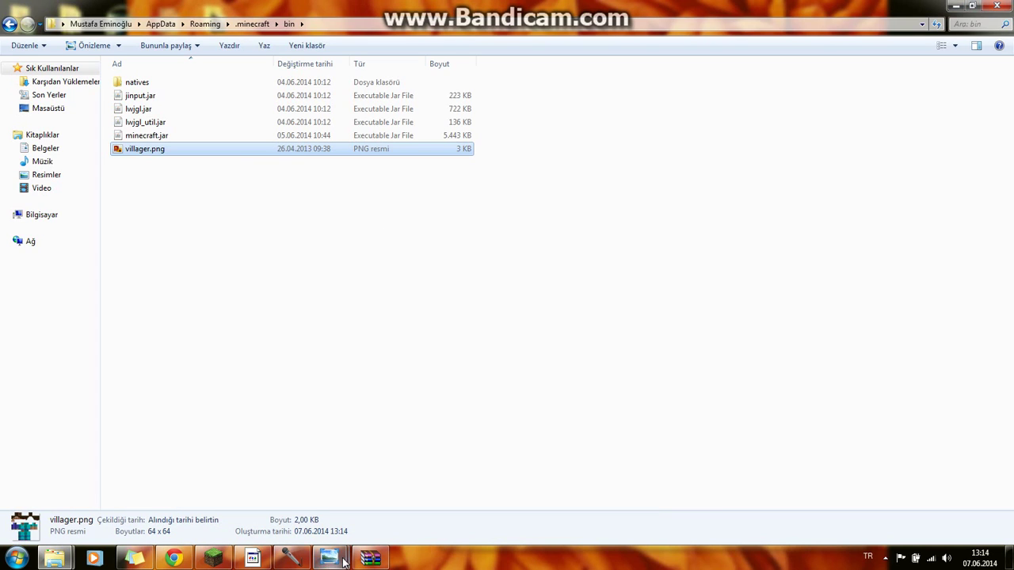
Return to the minecraft.jar archive and view zombie.png from its mob folder, closing the viewer when done.
{"action": "left_click", "coordinate": [370, 558]}
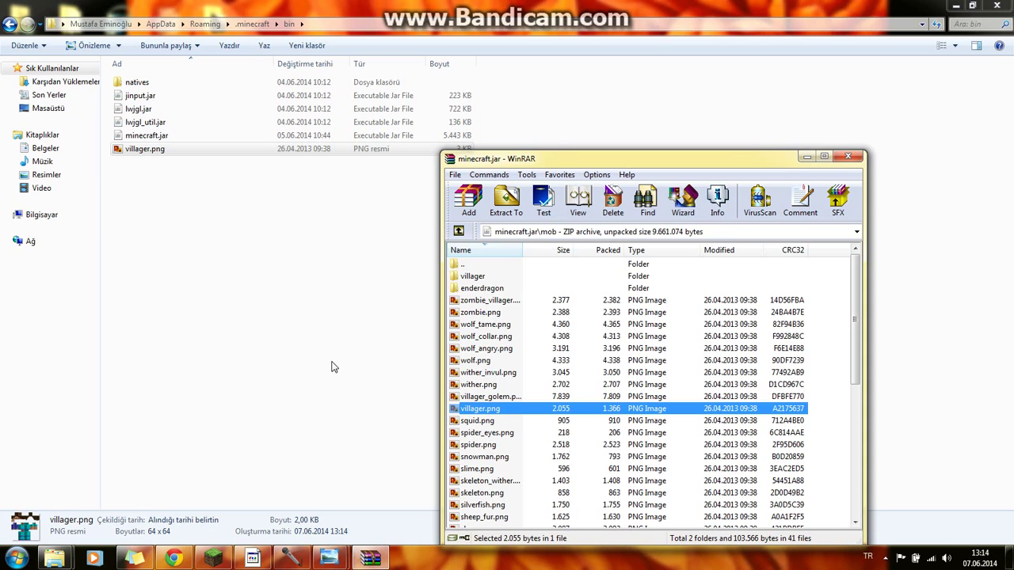
{"action": "right_click", "coordinate": [214, 351]}
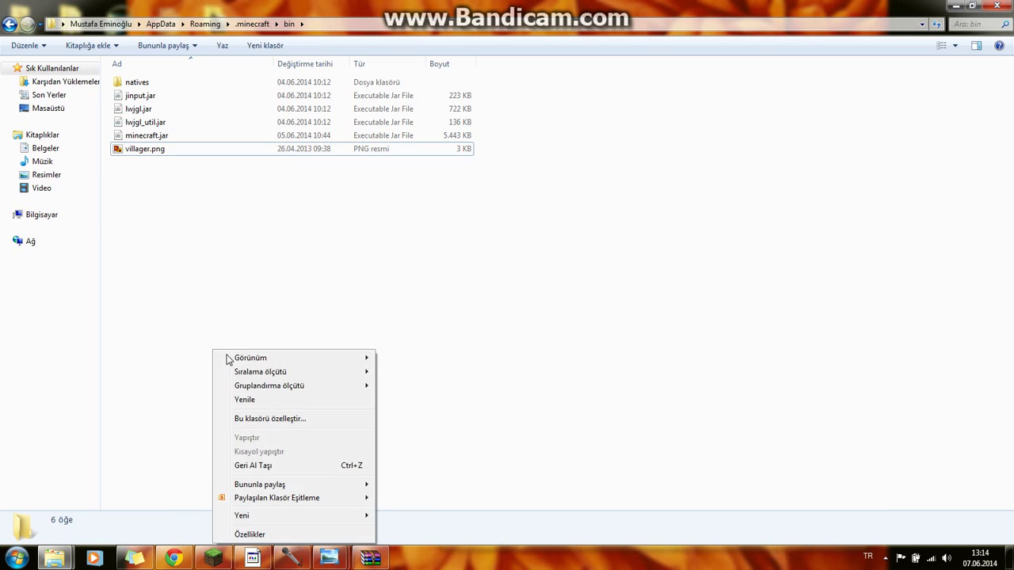
{"action": "left_click", "coordinate": [343, 399]}
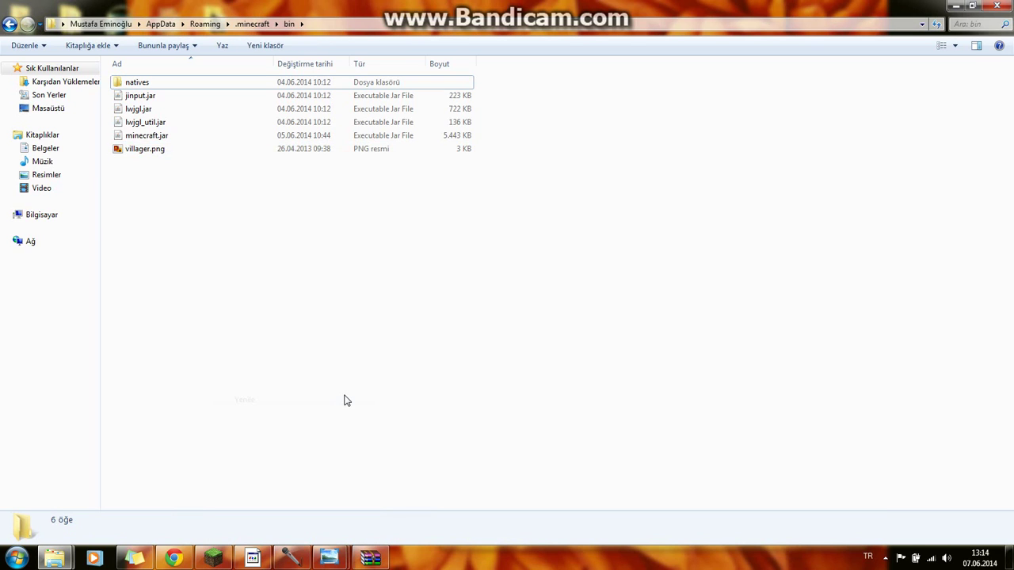
{"action": "left_click", "coordinate": [370, 558]}
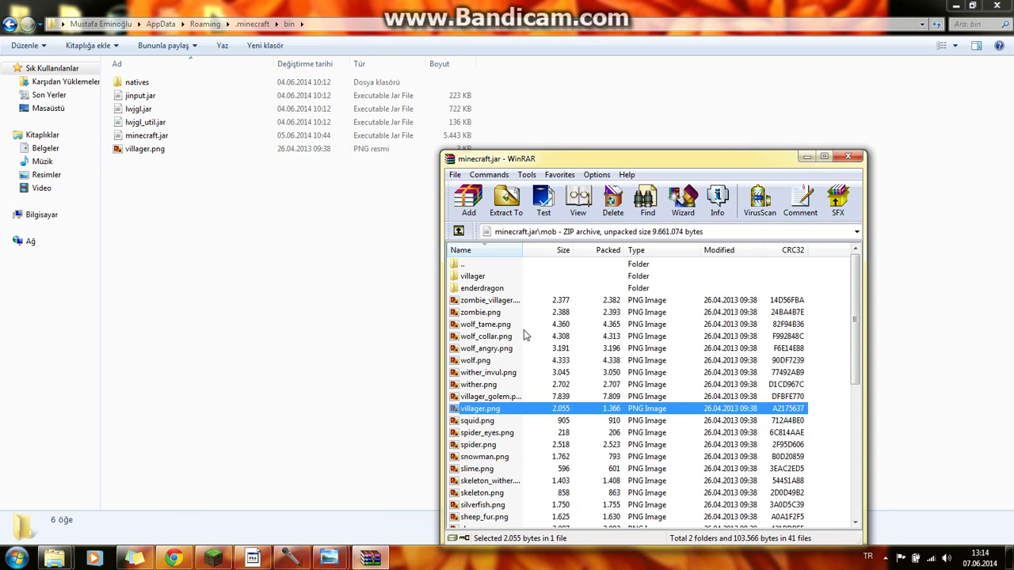
{"action": "double_click", "coordinate": [498, 313]}
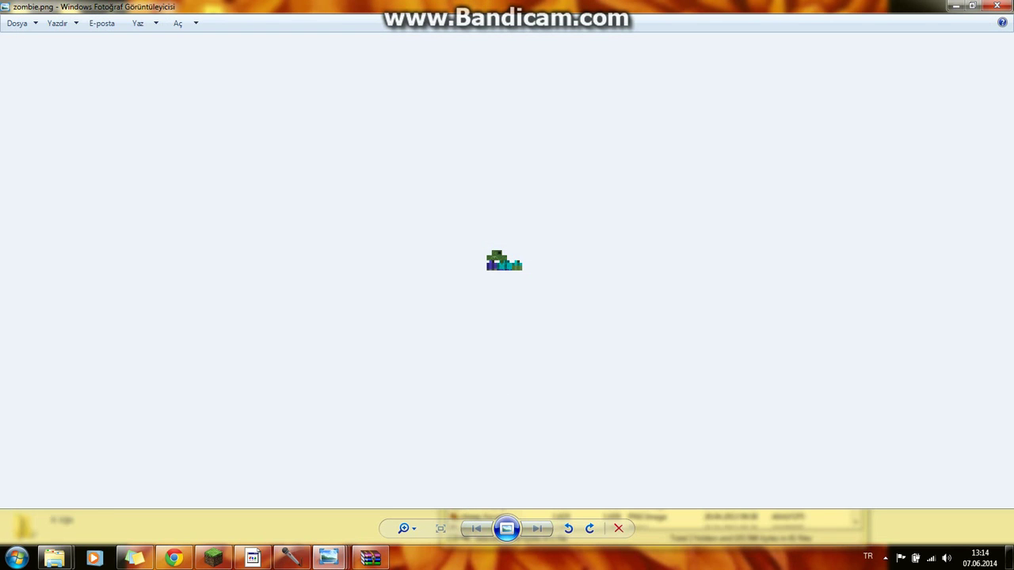
{"action": "left_click", "coordinate": [991, 7]}
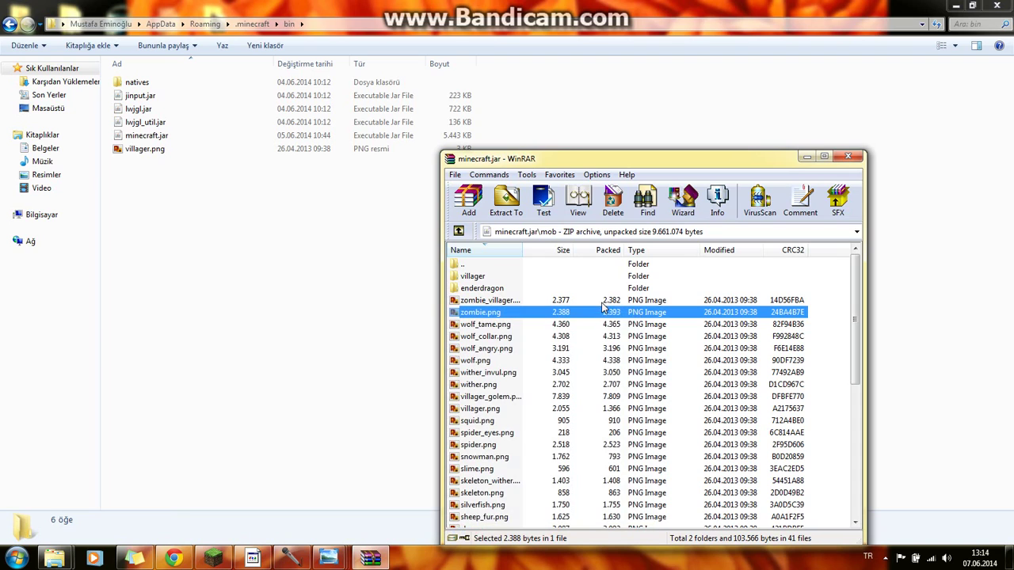
Try to delete zombie.png from the mob folder of the minecraft.jar archive.
{"action": "right_click", "coordinate": [606, 318]}
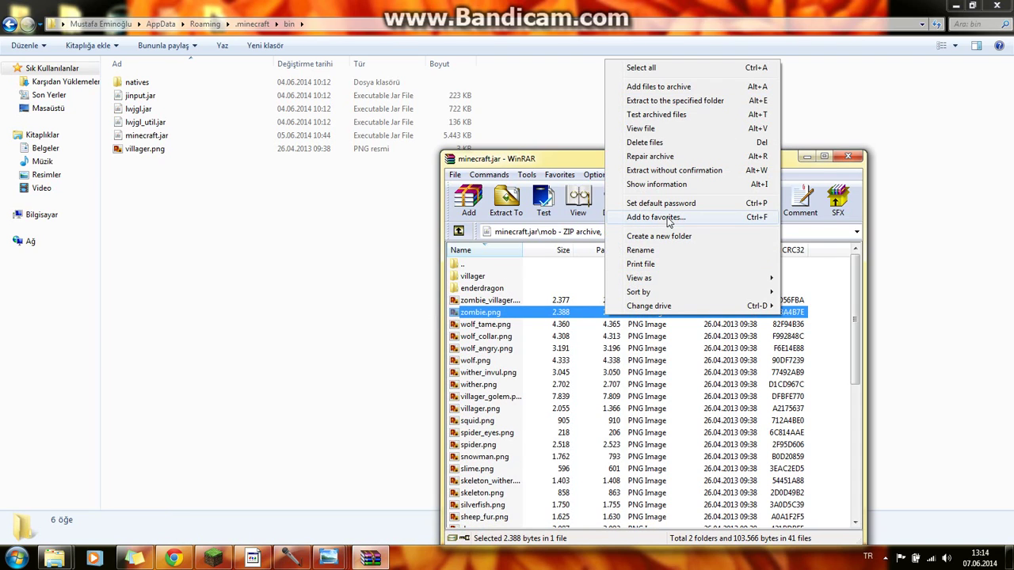
{"action": "left_click", "coordinate": [644, 142]}
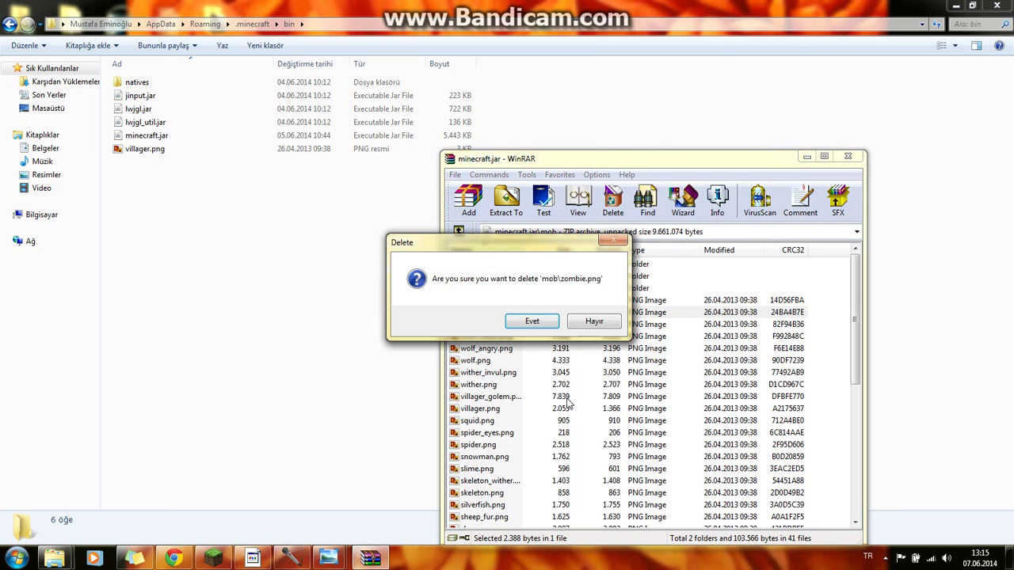
{"action": "left_click", "coordinate": [535, 330]}
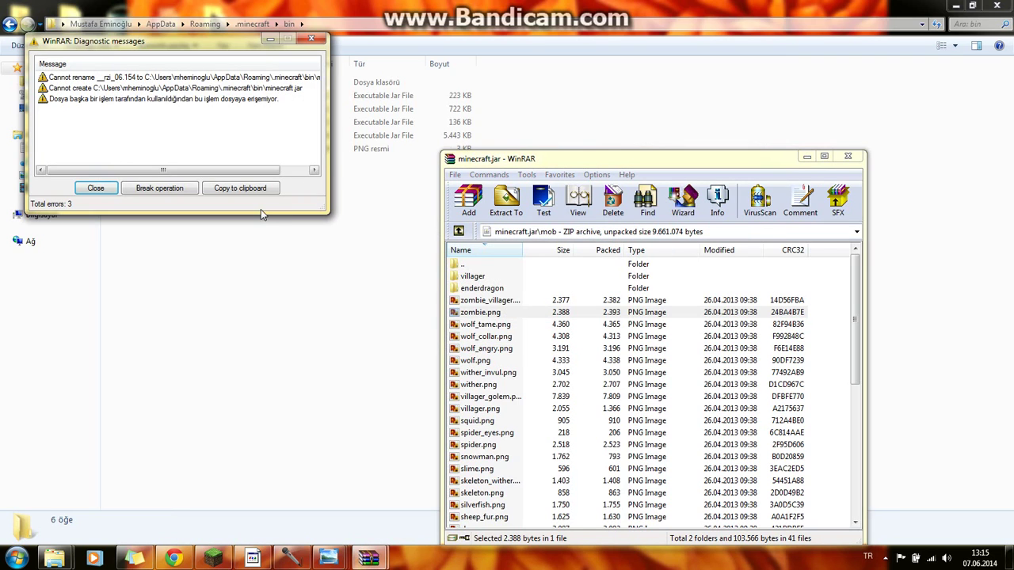
Close Minecraft, delete zombie.png from the archive's mob folder, and dismiss the WinRAR diagnostic messages.
{"action": "left_click", "coordinate": [217, 559]}
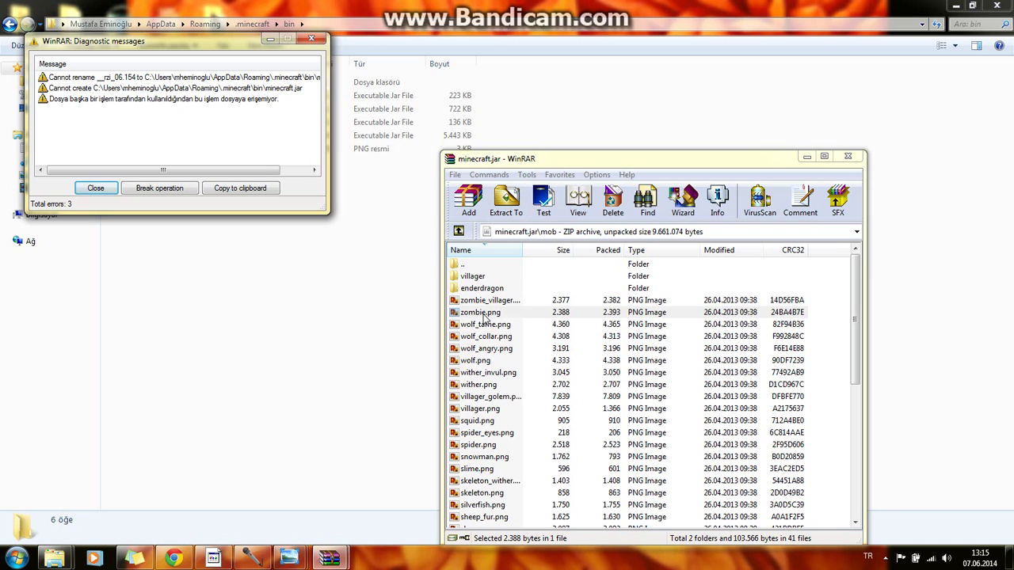
{"action": "right_click", "coordinate": [477, 315]}
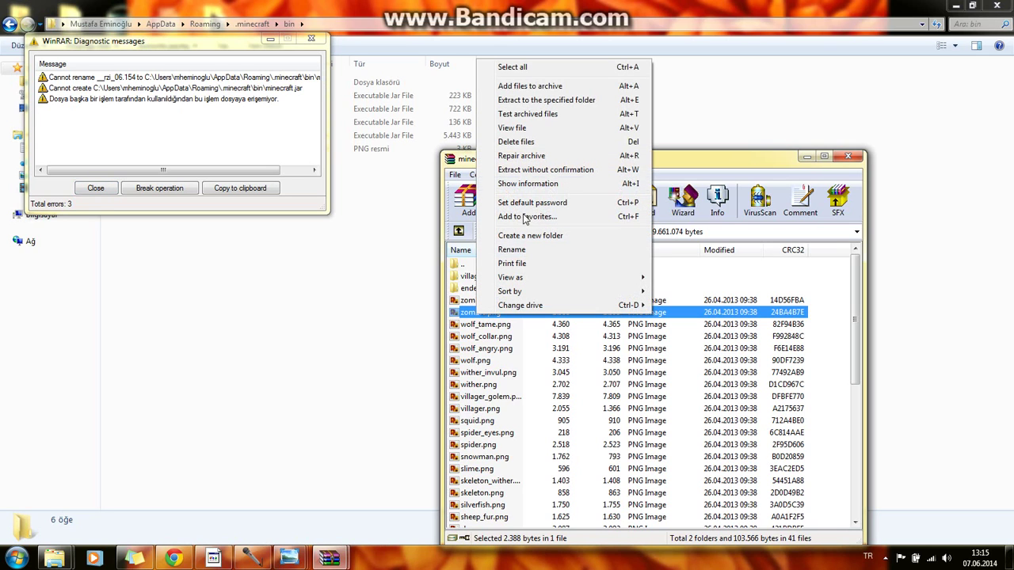
{"action": "left_click", "coordinate": [542, 142]}
{"action": "left_click", "coordinate": [541, 321]}
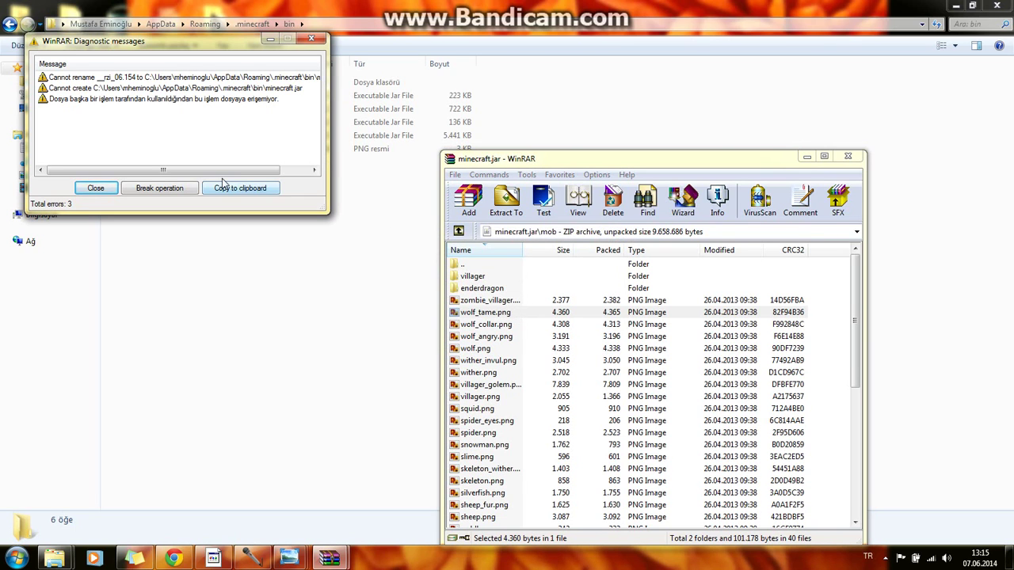
{"action": "left_click", "coordinate": [311, 38]}
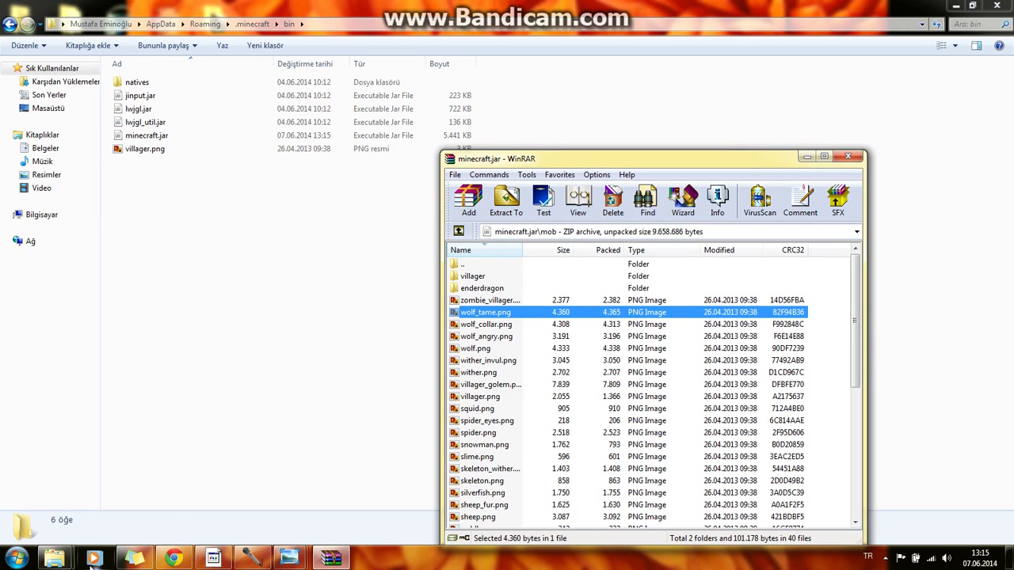
Minimize the bin folder window and add imgres.jpg from the desktop to the archive's mob folder.
{"action": "left_click", "coordinate": [14, 560]}
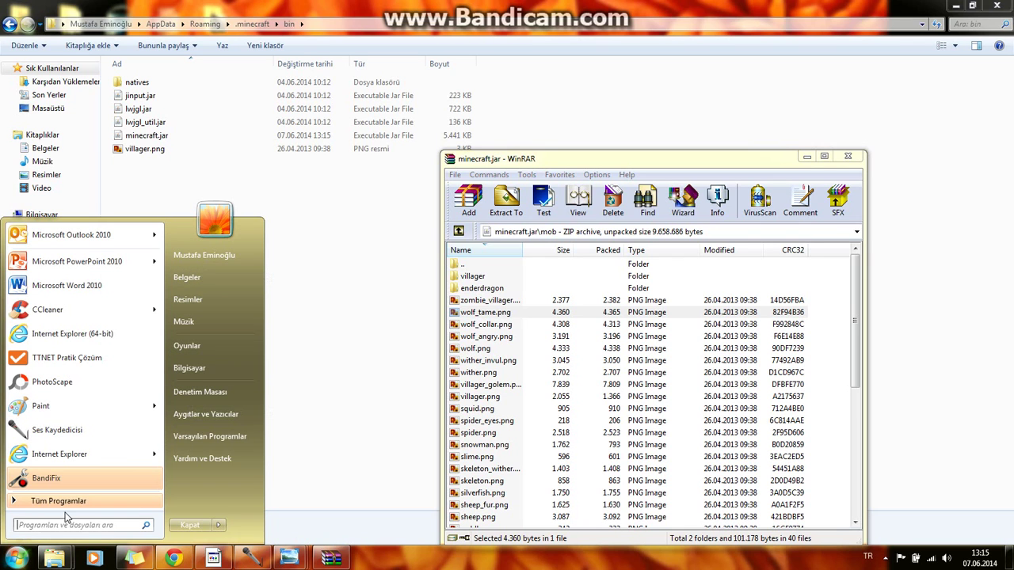
{"action": "left_click", "coordinate": [955, 6]}
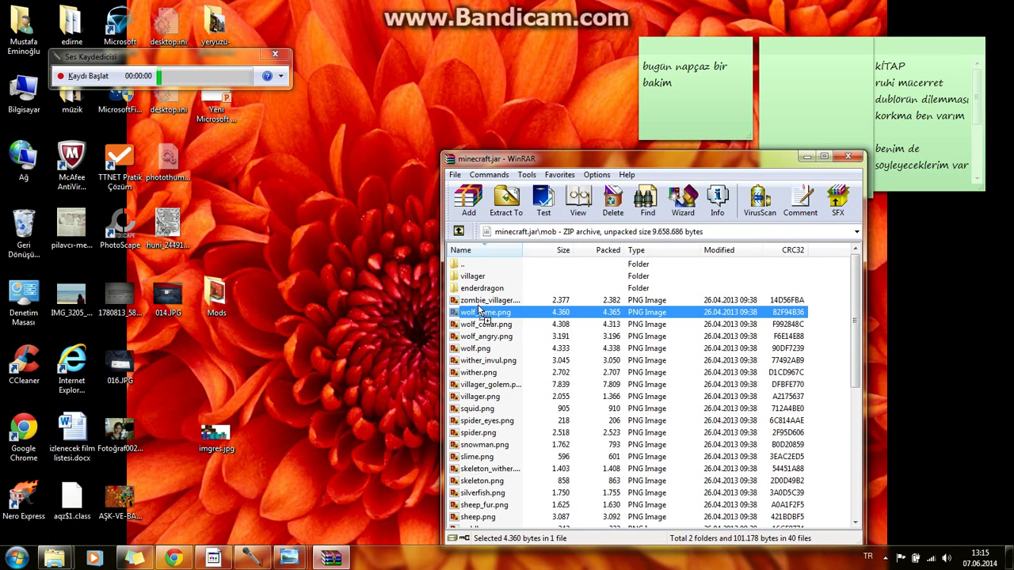
{"action": "left_click_drag", "start_coordinate": [481, 311], "coordinate": [482, 313]}
{"action": "left_click", "coordinate": [669, 466]}
Rename the imgres.jpg image on the desktop to zombie.jpg.
{"action": "left_click", "coordinate": [229, 436]}
{"action": "right_click", "coordinate": [228, 436]}
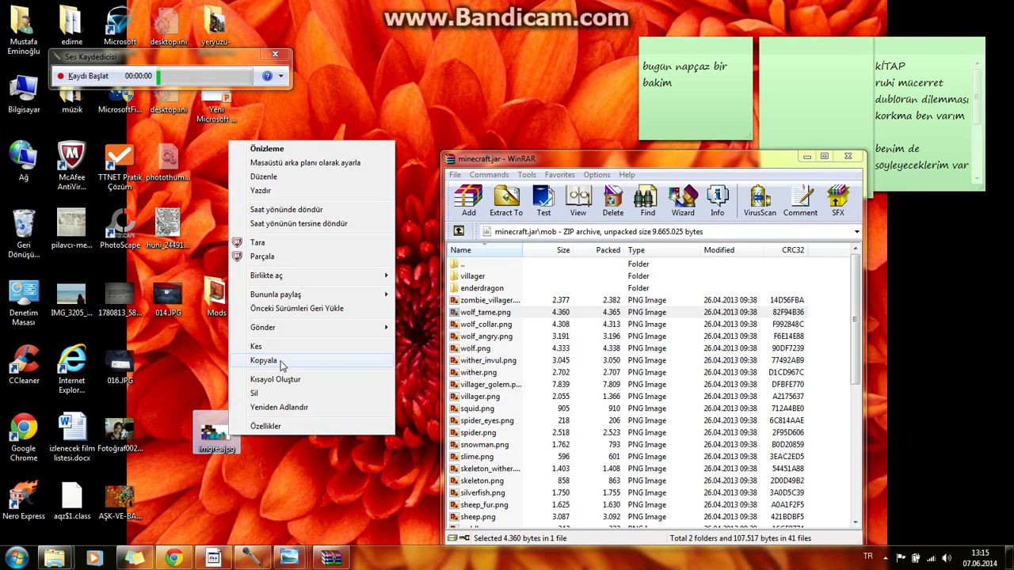
{"action": "left_click", "coordinate": [278, 407]}
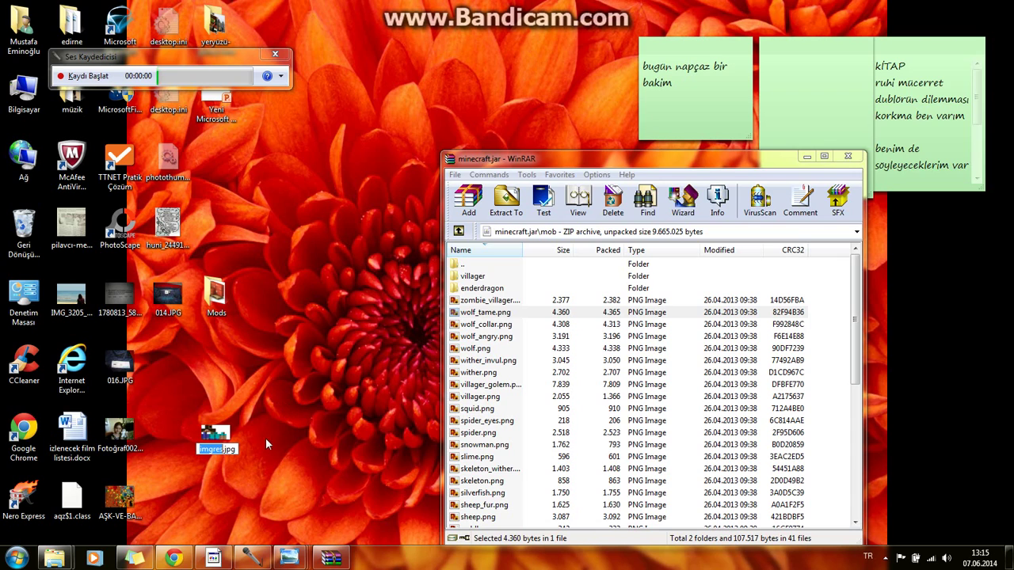
{"action": "type", "text": "zombie"}
{"action": "key", "text": "Return"}
Add zombie.jpg from the desktop to the mob folder of minecraft.jar and preview the archived image.
{"action": "left_click_drag", "start_coordinate": [230, 436], "coordinate": [497, 310]}
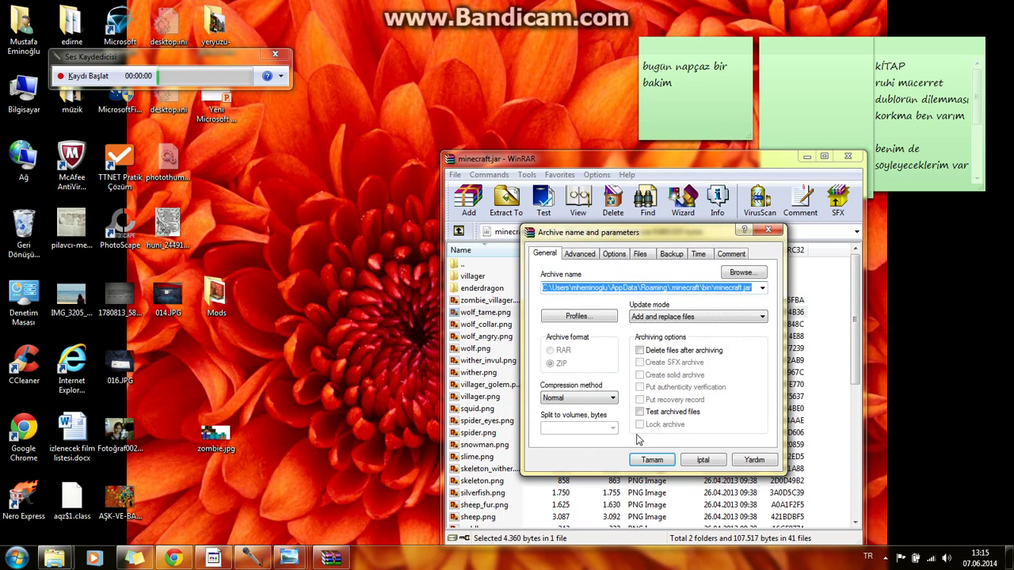
{"action": "left_click", "coordinate": [652, 461]}
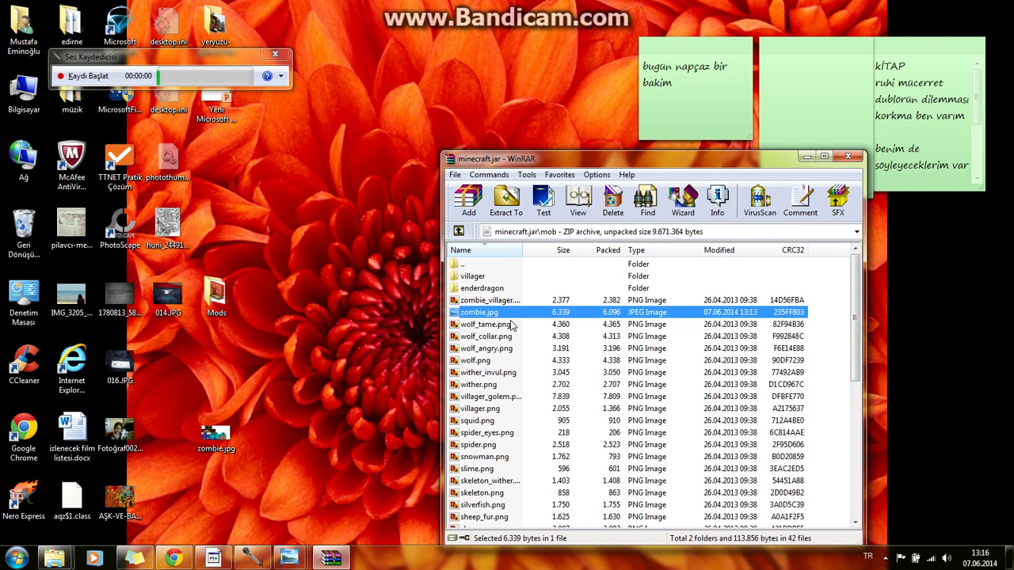
{"action": "double_click", "coordinate": [484, 312]}
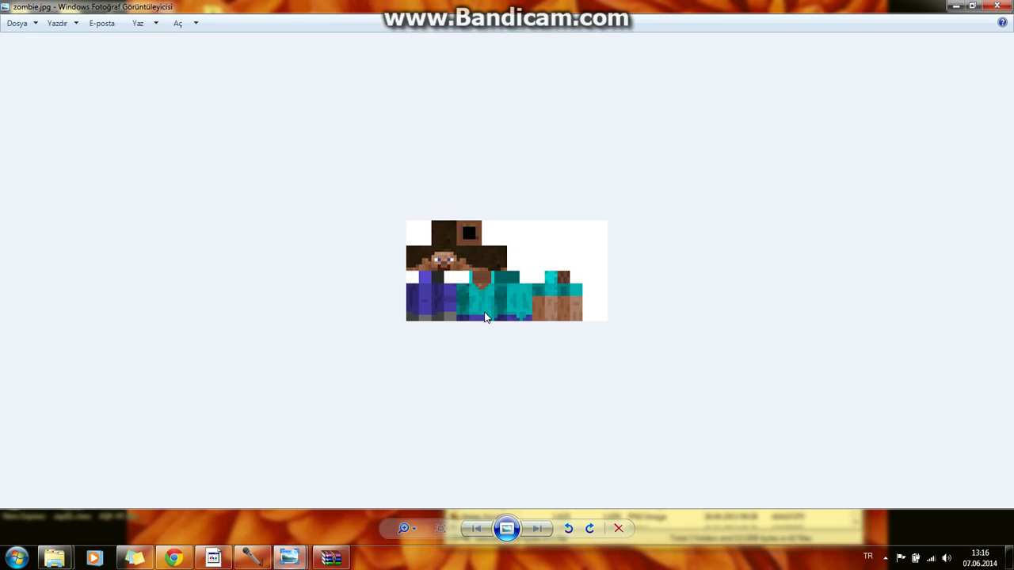
{"action": "left_click", "coordinate": [995, 6]}
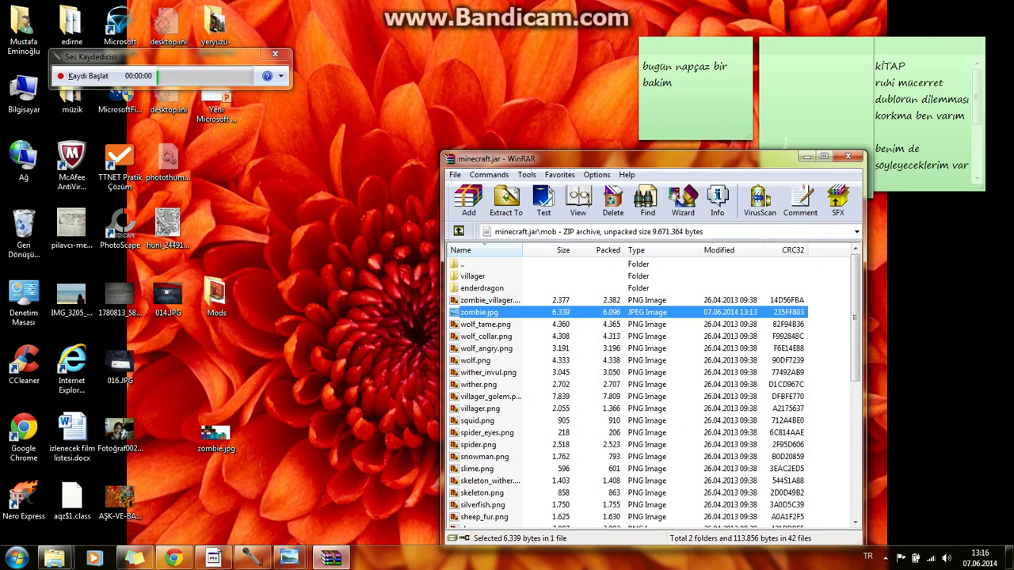
{"action": "left_click", "coordinate": [807, 156]}
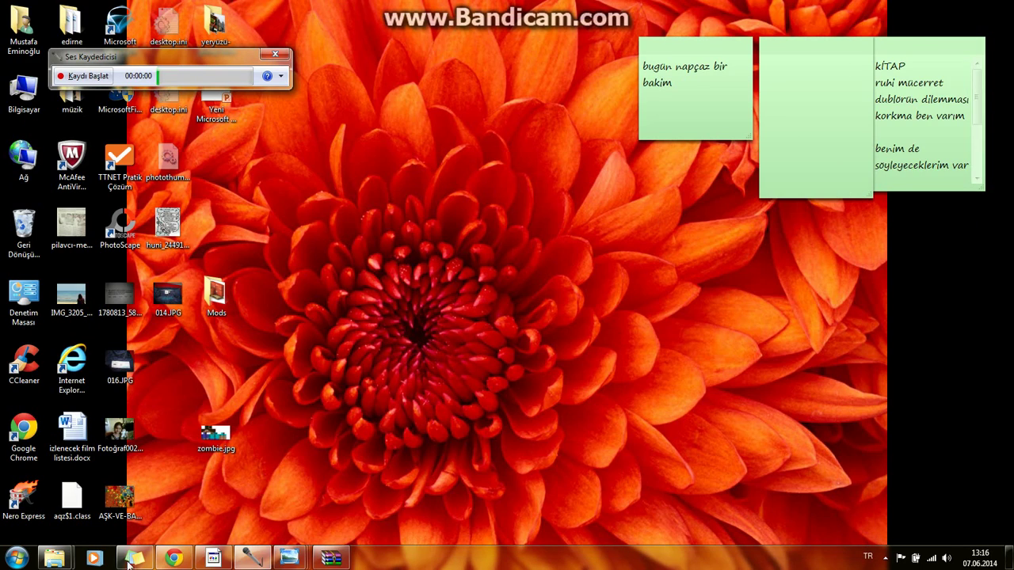
{"action": "mouse_move", "coordinate": [54, 558]}
{"action": "left_click", "coordinate": [209, 498]}
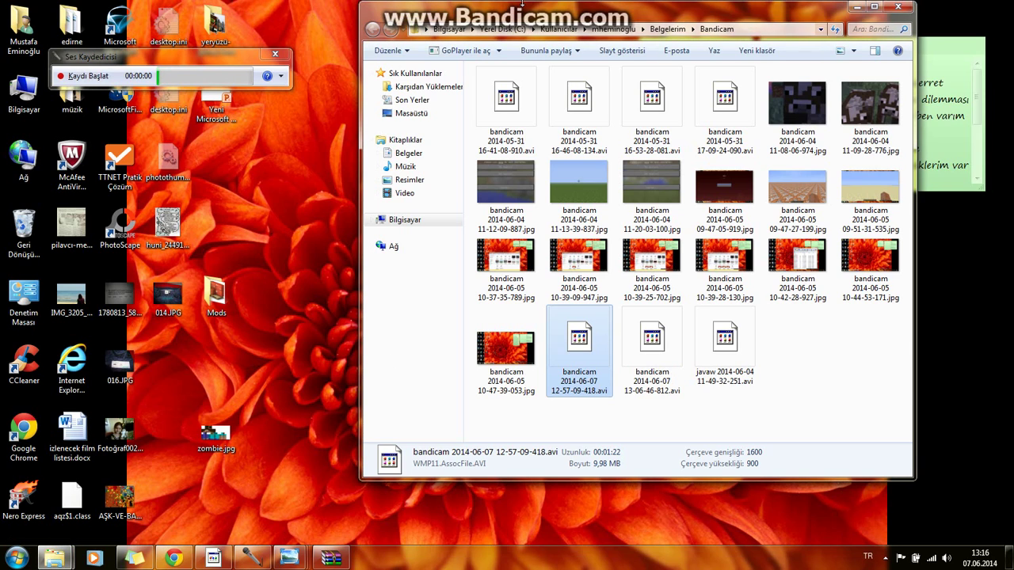
{"action": "left_click", "coordinate": [614, 30]}
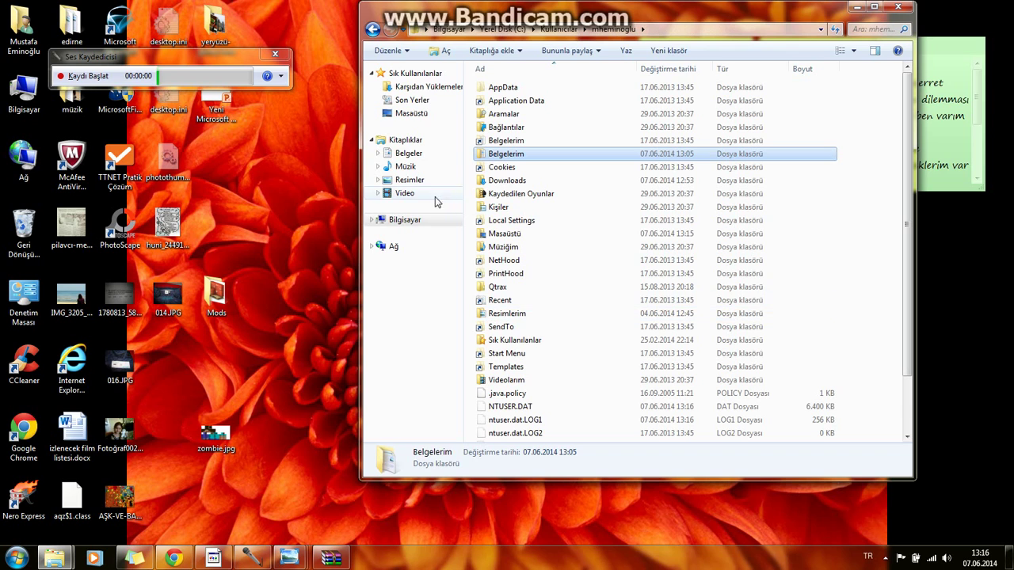
{"action": "left_click", "coordinate": [897, 7]}
Open the AppData Roaming folder through the Run command (Çalıştır) and launch Minecraft.exe from its DSite folder.
{"action": "left_click", "coordinate": [17, 559]}
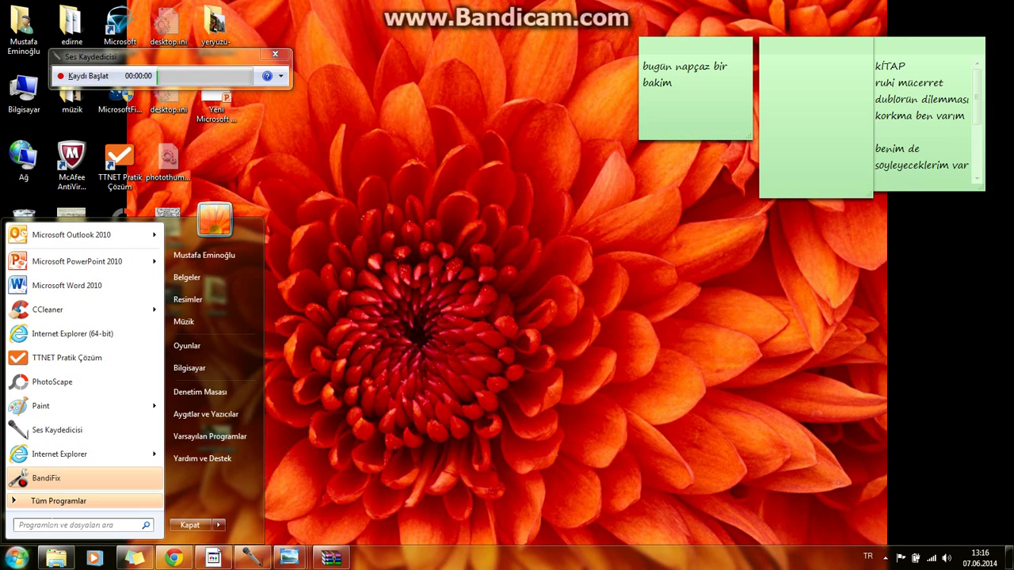
{"action": "type", "text": "ç"}
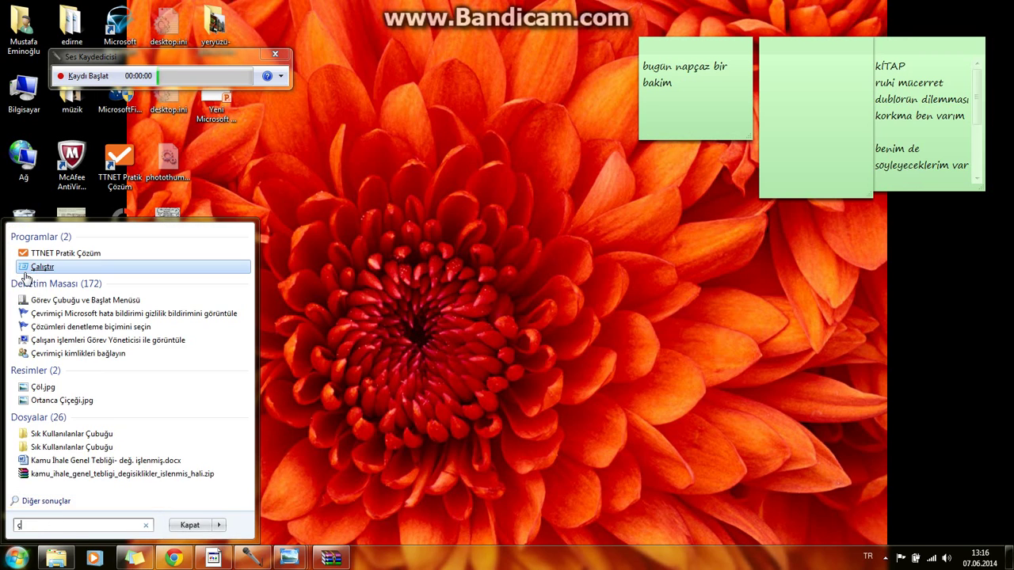
{"action": "left_click", "coordinate": [26, 268]}
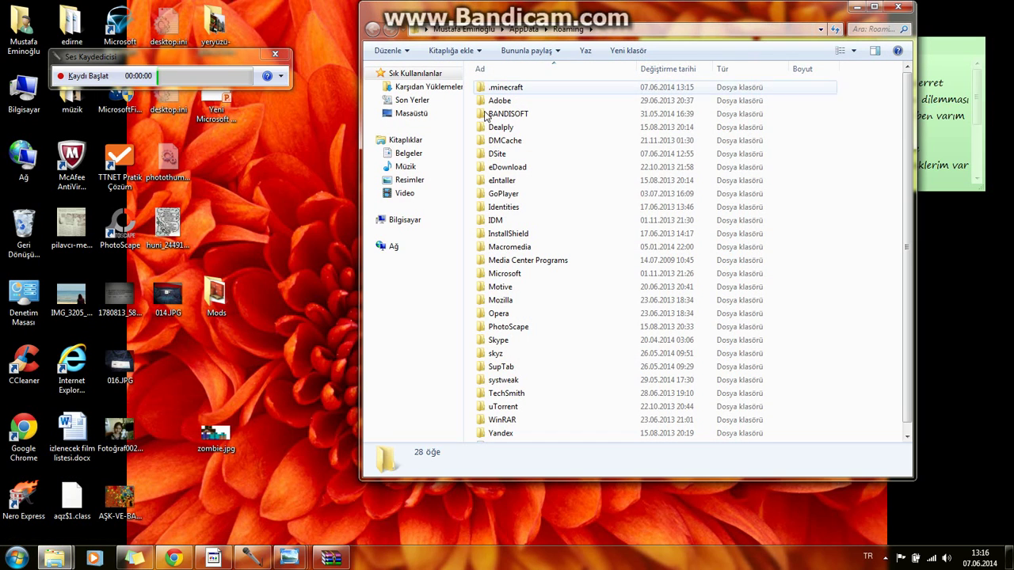
{"action": "double_click", "coordinate": [507, 156]}
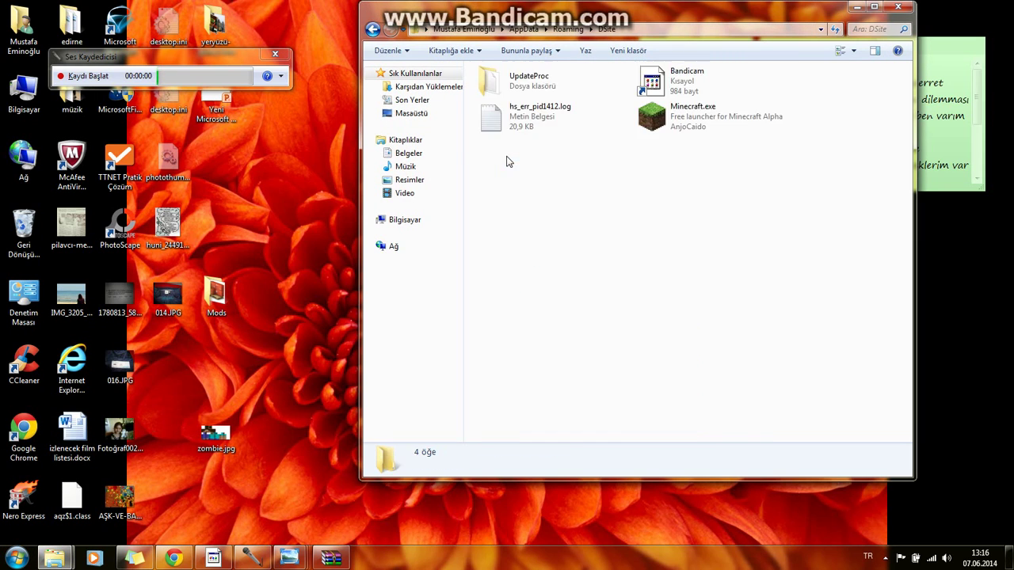
{"action": "double_click", "coordinate": [681, 125]}
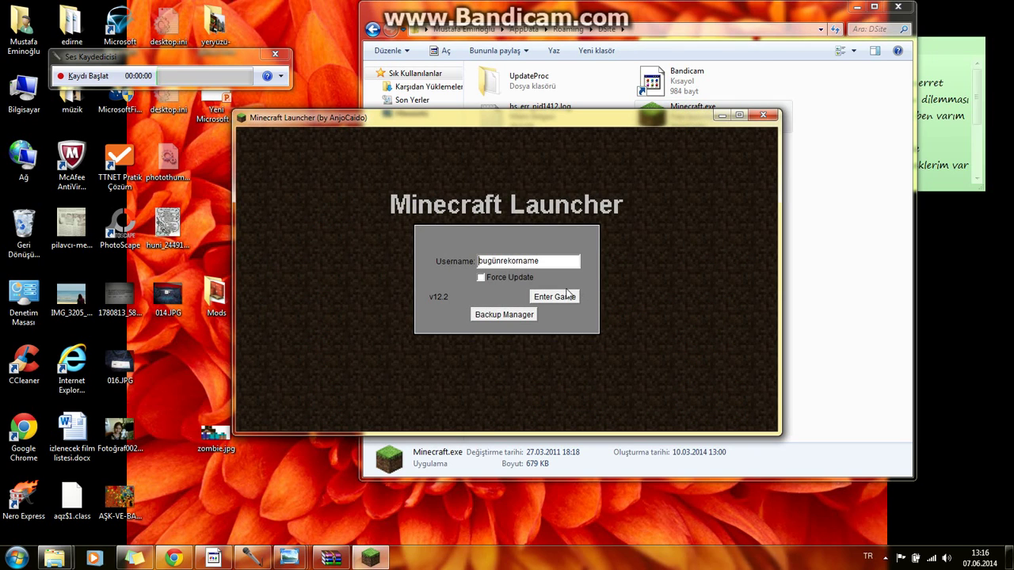
Enter the game in a maximized window and load the single-player creative world Yeni Dünya dated 05.06.2014 11:51.
{"action": "left_click", "coordinate": [554, 297]}
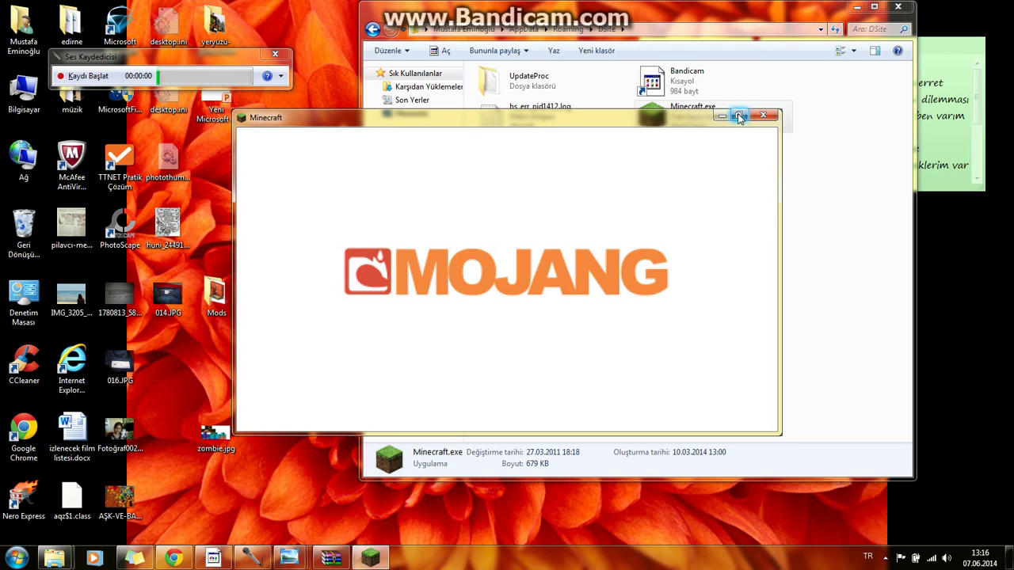
{"action": "left_click", "coordinate": [738, 116]}
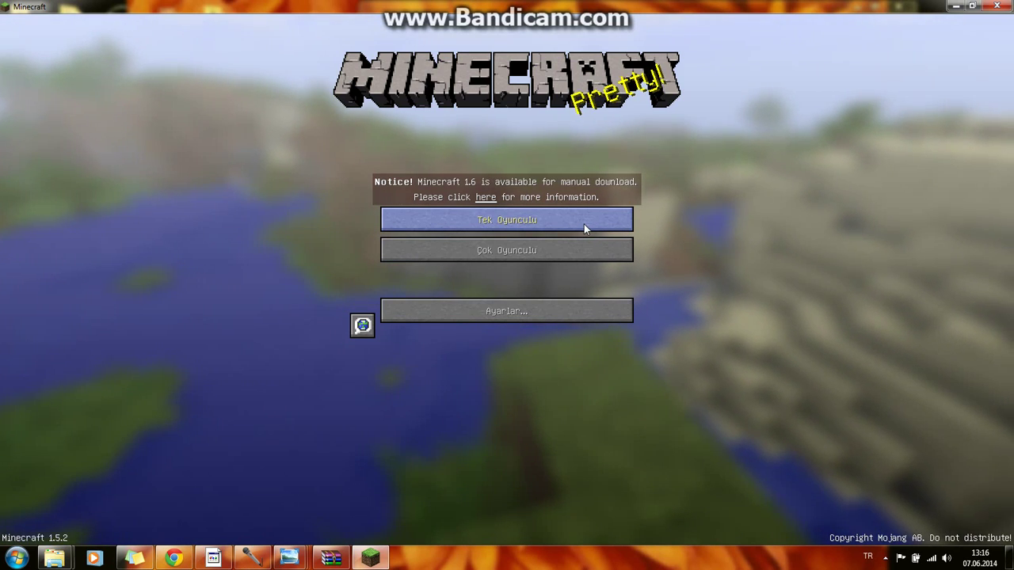
{"action": "left_click", "coordinate": [584, 224]}
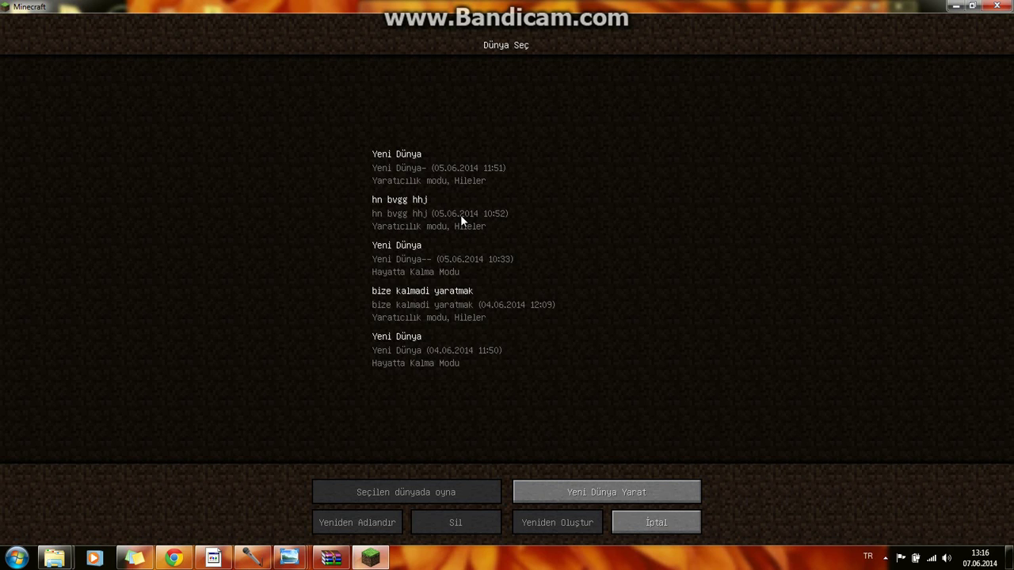
{"action": "left_click", "coordinate": [454, 185]}
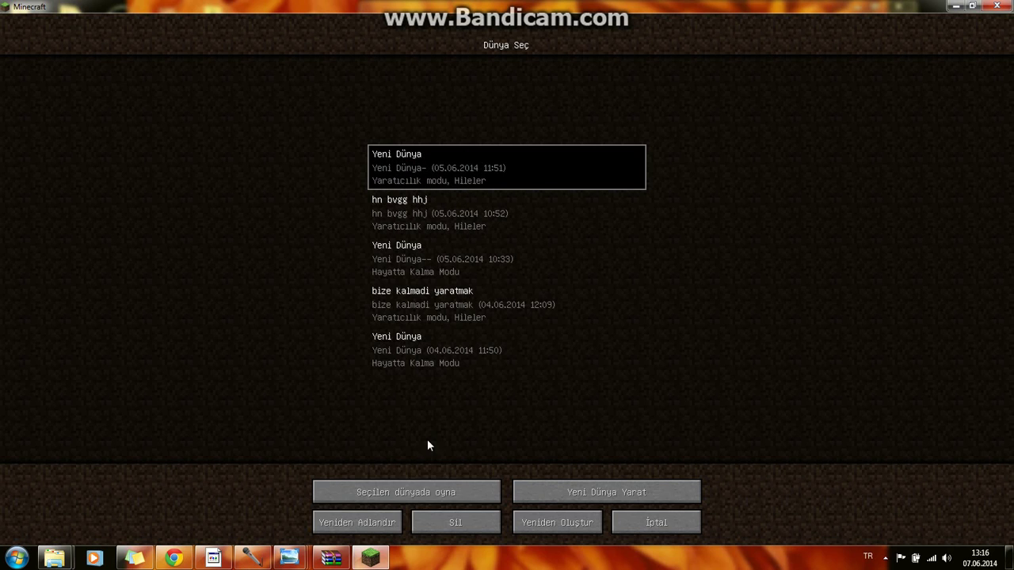
{"action": "left_click", "coordinate": [443, 495]}
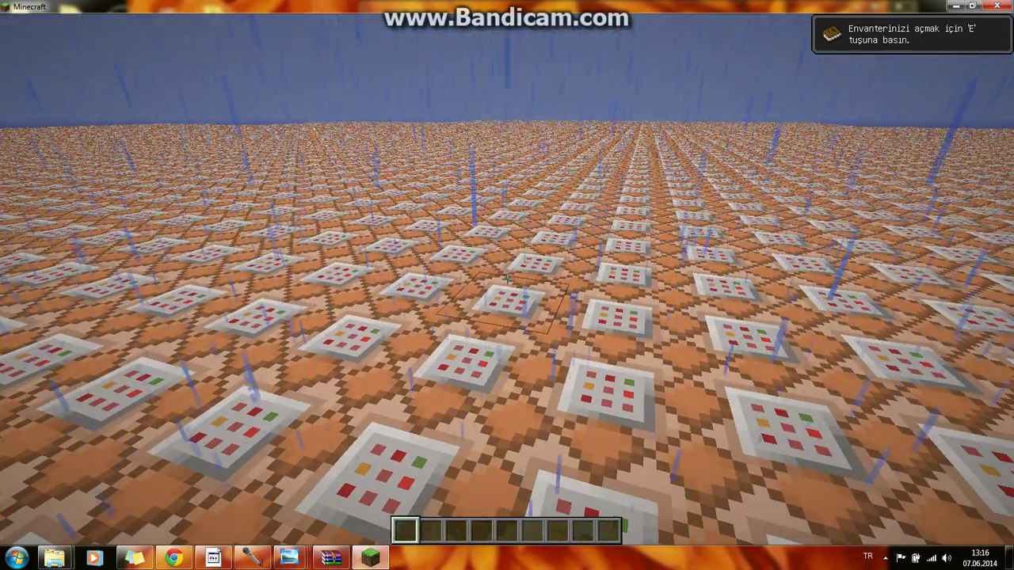
Place a zombie spawn egg from the creative inventory's Diğer category in the first hotbar slot.
{"action": "key", "text": "w"}
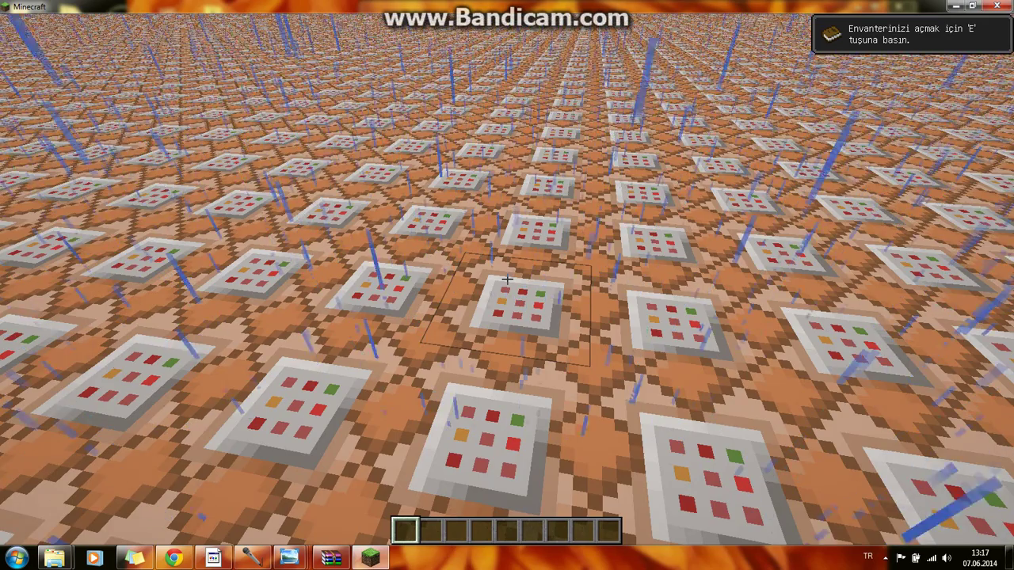
{"action": "key", "text": "e"}
{"action": "left_click", "coordinate": [546, 180]}
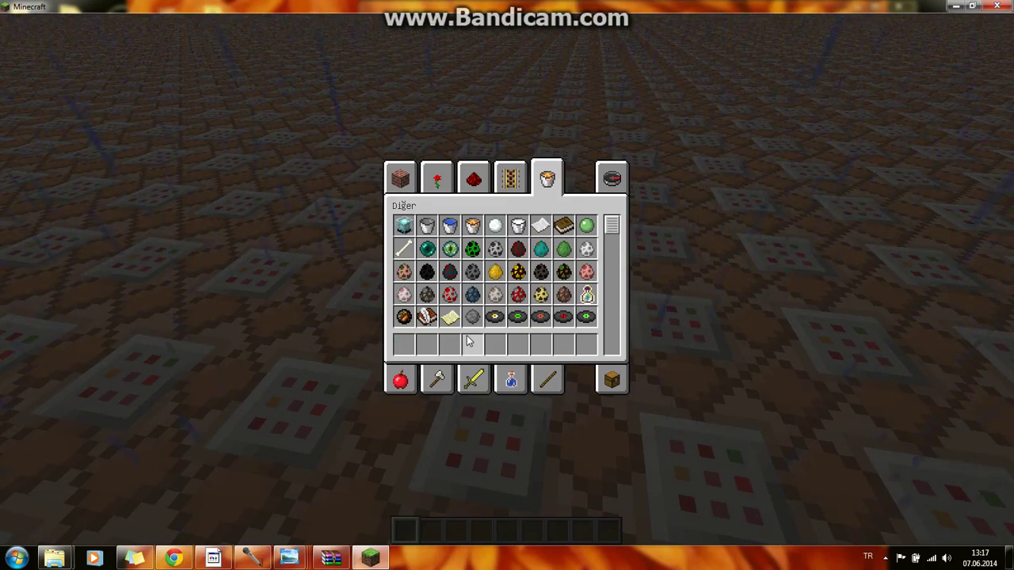
{"action": "left_click", "coordinate": [426, 248]}
{"action": "left_click", "coordinate": [403, 342]}
{"action": "key", "text": "e"}
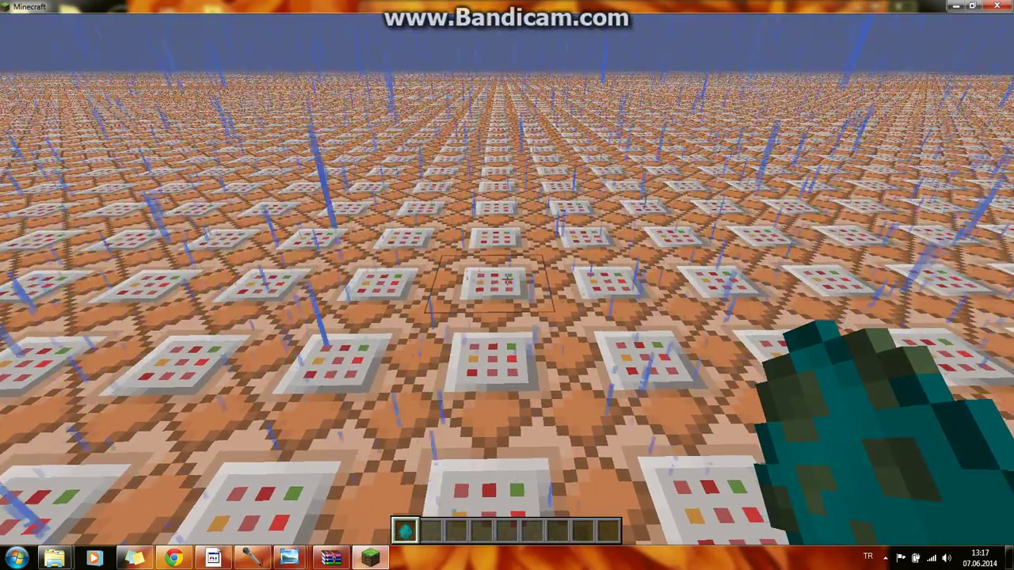
Set the difficulty to Kolay and the sound to KAPALI in the game settings, and return to the world.
{"action": "key", "text": "Escape"}
{"action": "left_click", "coordinate": [481, 265]}
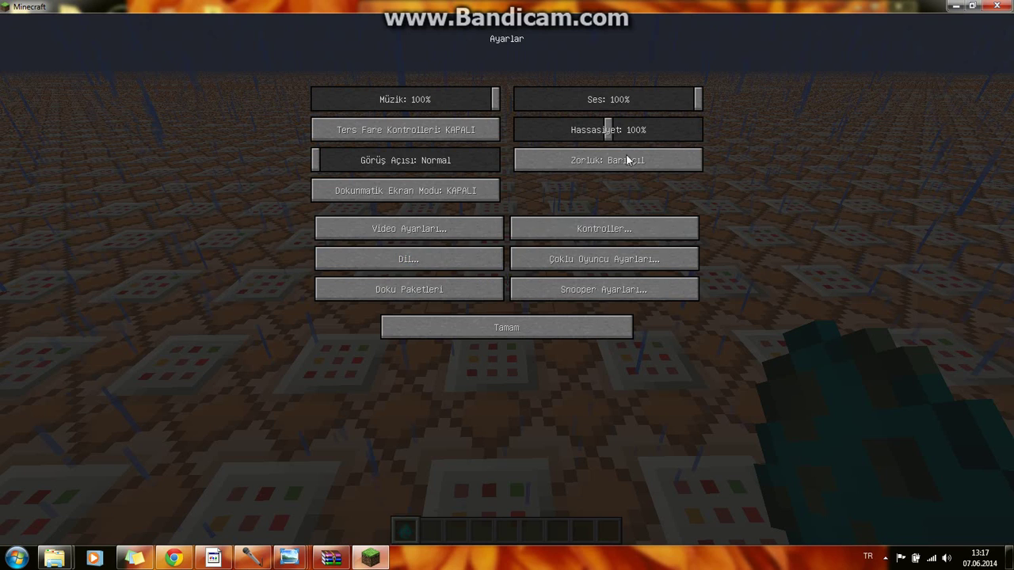
{"action": "left_click", "coordinate": [558, 326]}
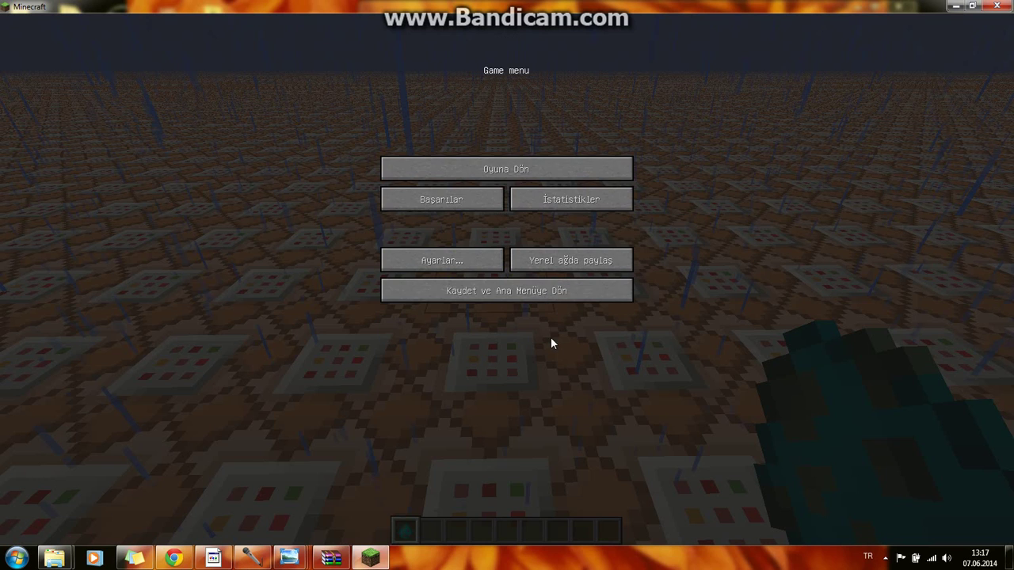
{"action": "left_click", "coordinate": [484, 259]}
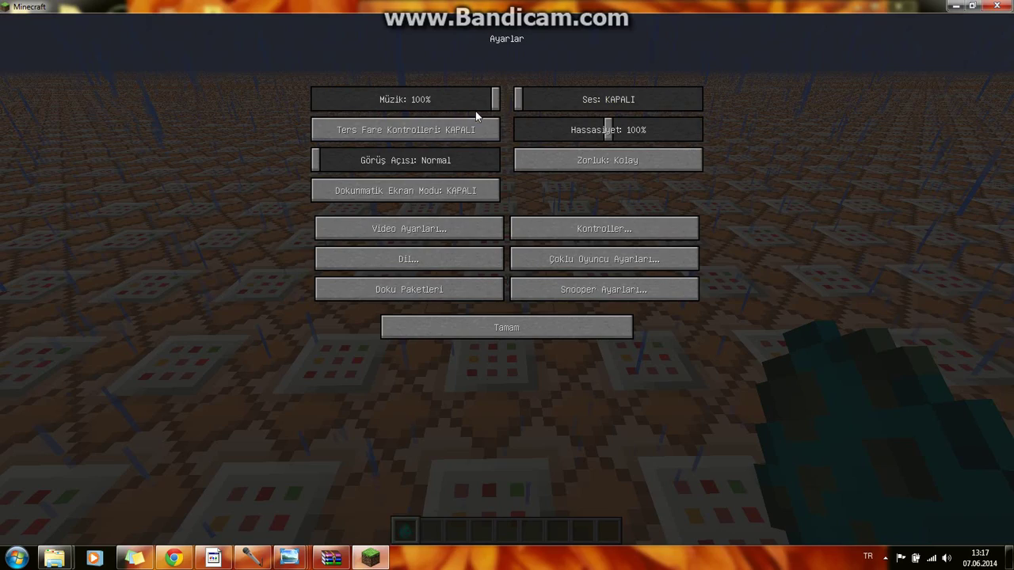
{"action": "left_click", "coordinate": [529, 331]}
{"action": "left_click", "coordinate": [534, 165]}
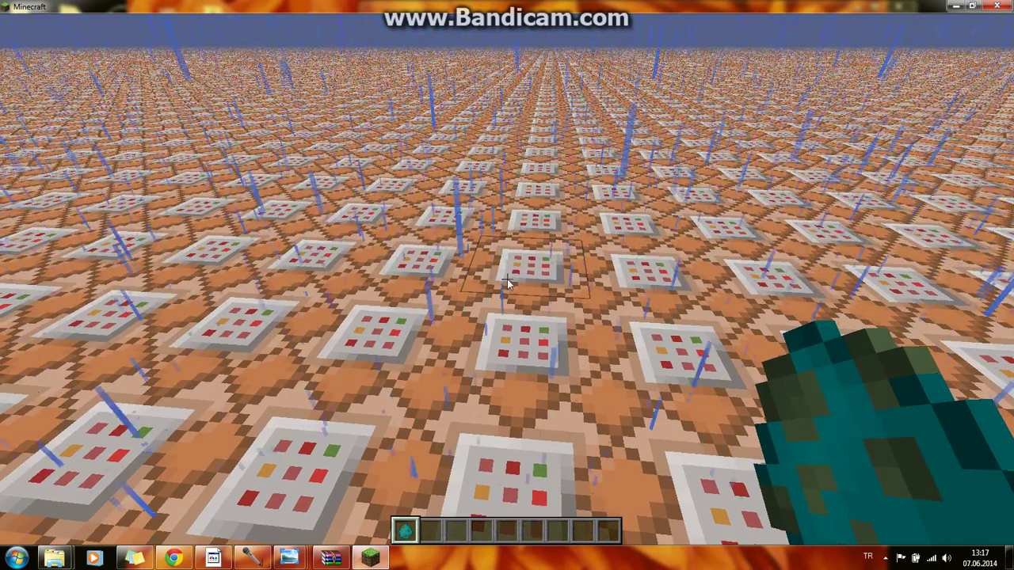
Cancel the command block's console dialog and spawn a zombie on the ground with the egg.
{"action": "right_click", "coordinate": [506, 285]}
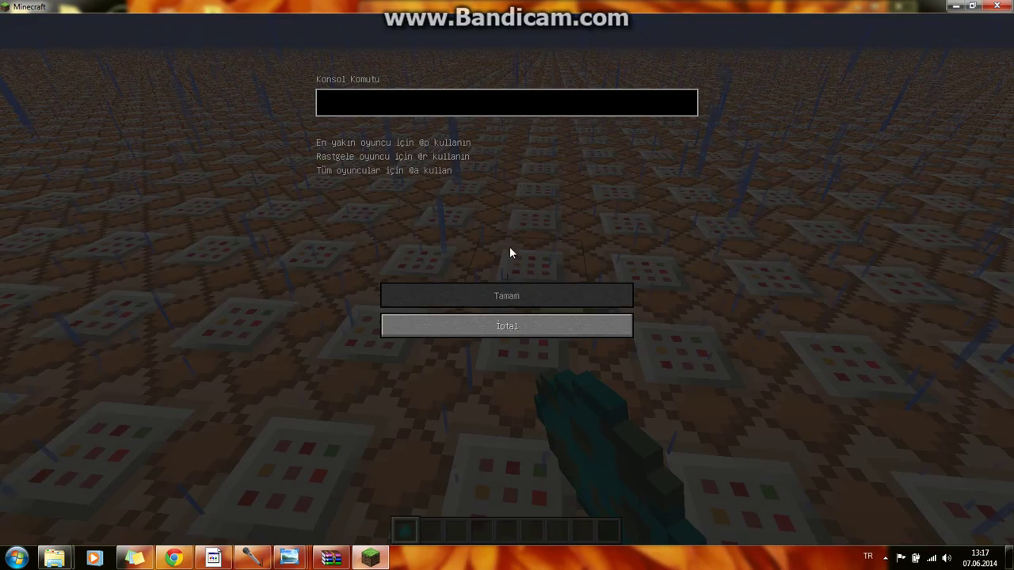
{"action": "left_click", "coordinate": [516, 325]}
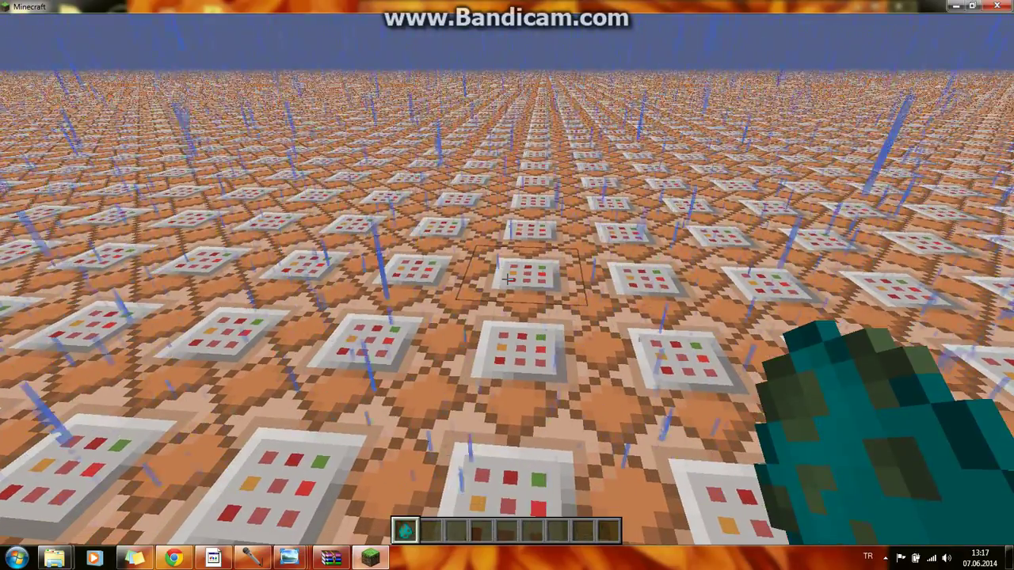
{"action": "right_click", "coordinate": [508, 277]}
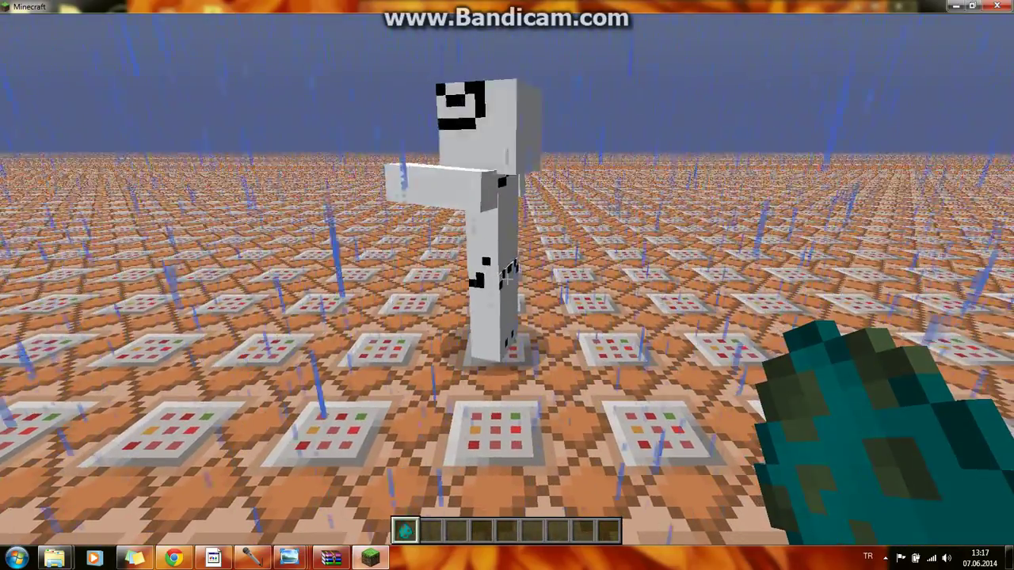